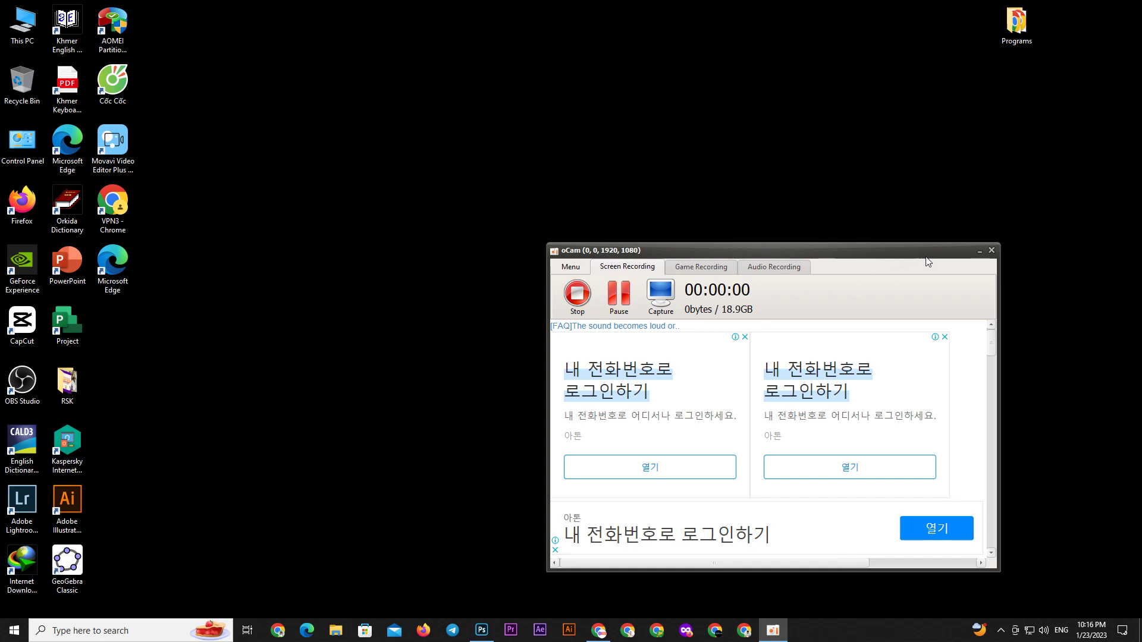
# - Refresh the Windows desktop twice from its right-click menu
pyautogui.click(980, 251)
pyautogui.rightClick(513, 101)
pyautogui.click(526, 135)
pyautogui.rightClick(522, 123)
pyautogui.click(554, 156)
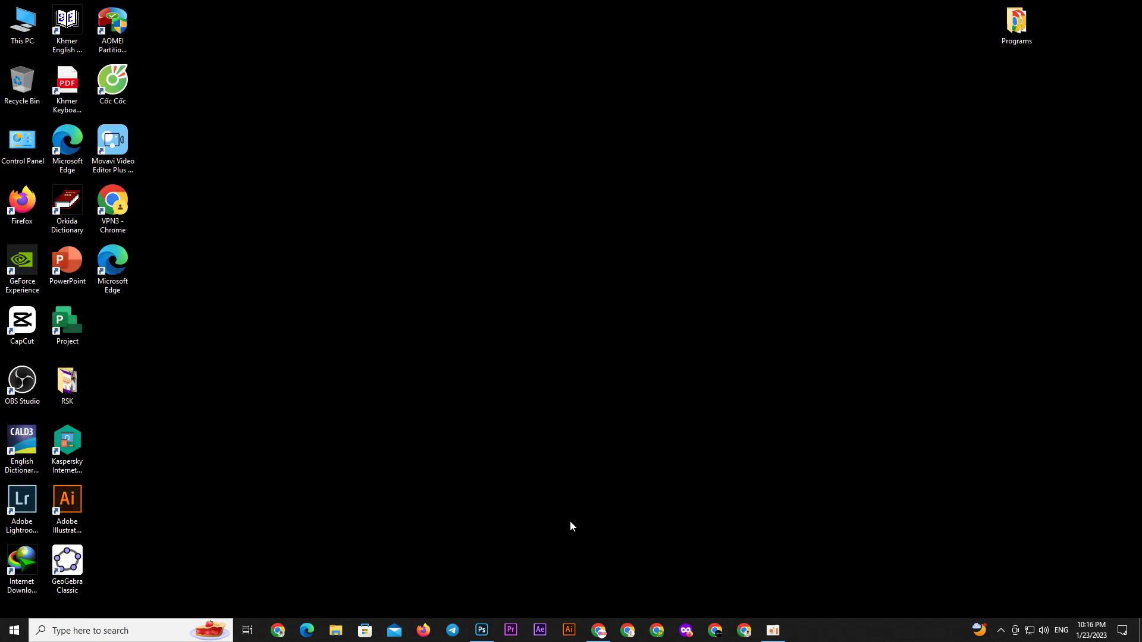
# - Open a maximized Chrome window and search Google for 'slidesgo'
pyautogui.click(627, 629)
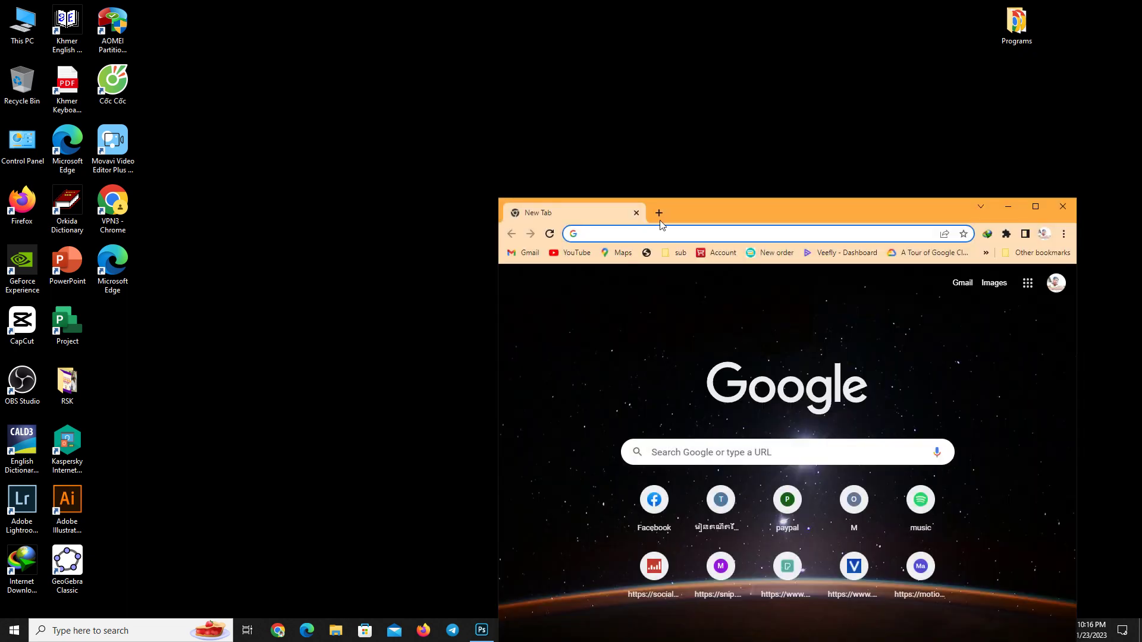
pyautogui.moveTo(708, 212); pyautogui.dragTo(609, 141)
pyautogui.click(931, 140)
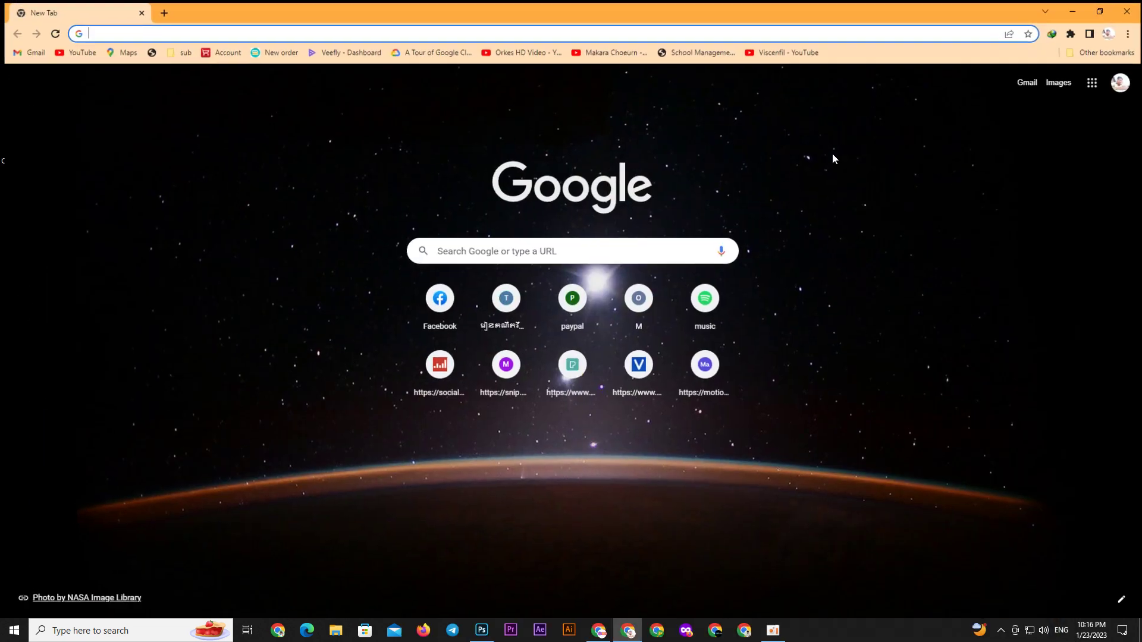
pyautogui.click(148, 28)
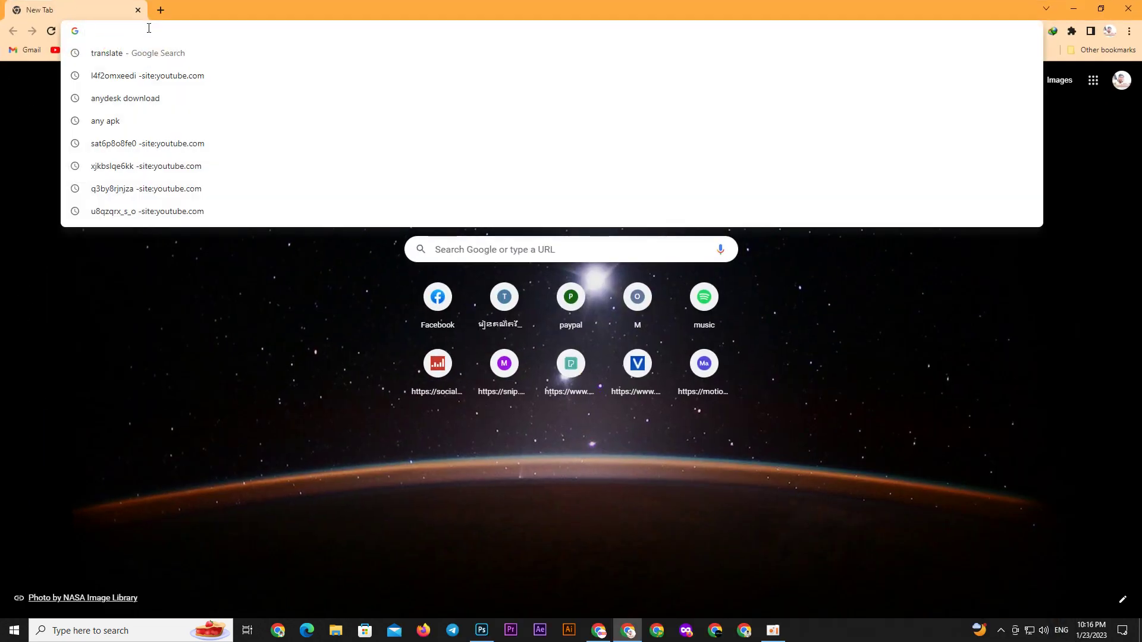
pyautogui.write('s')
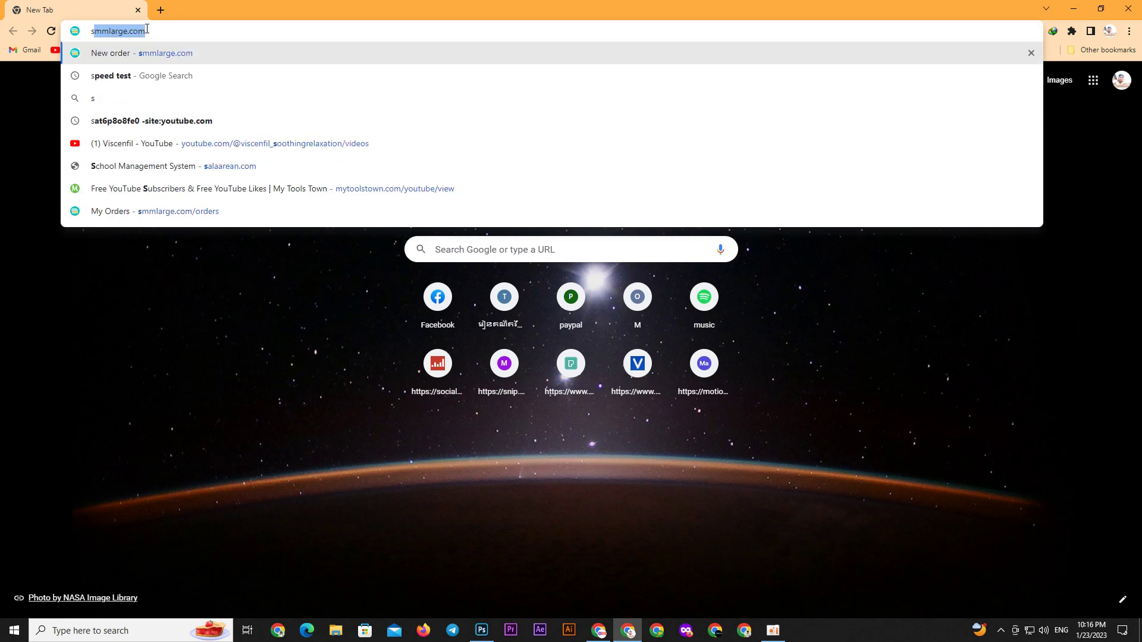
pyautogui.write('l')
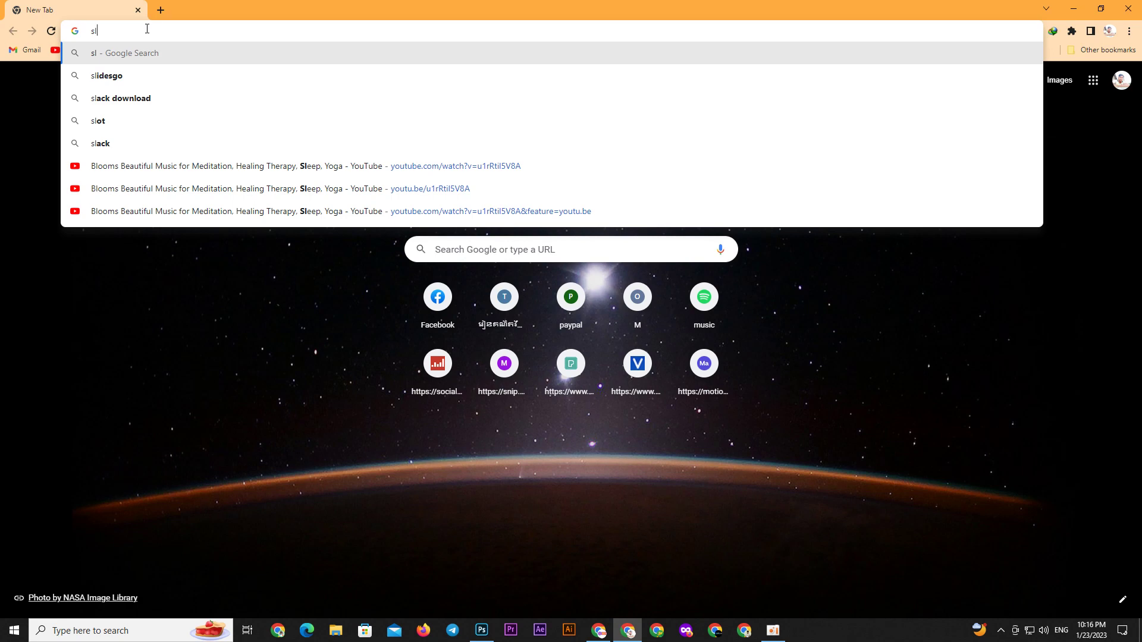
pyautogui.write('id')
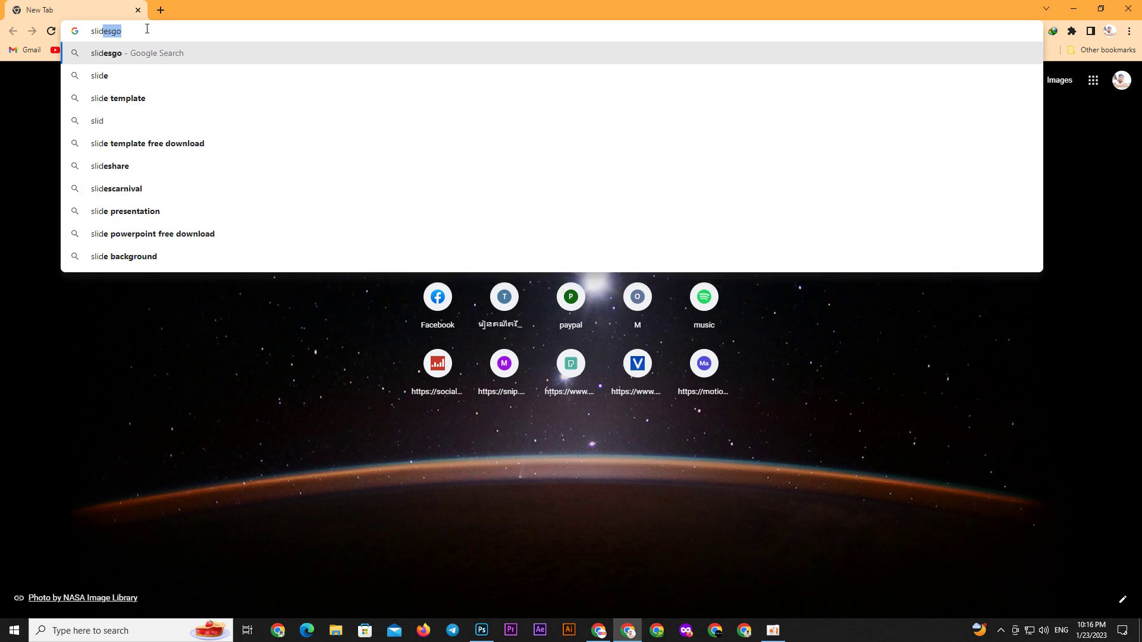
pyautogui.write('es')
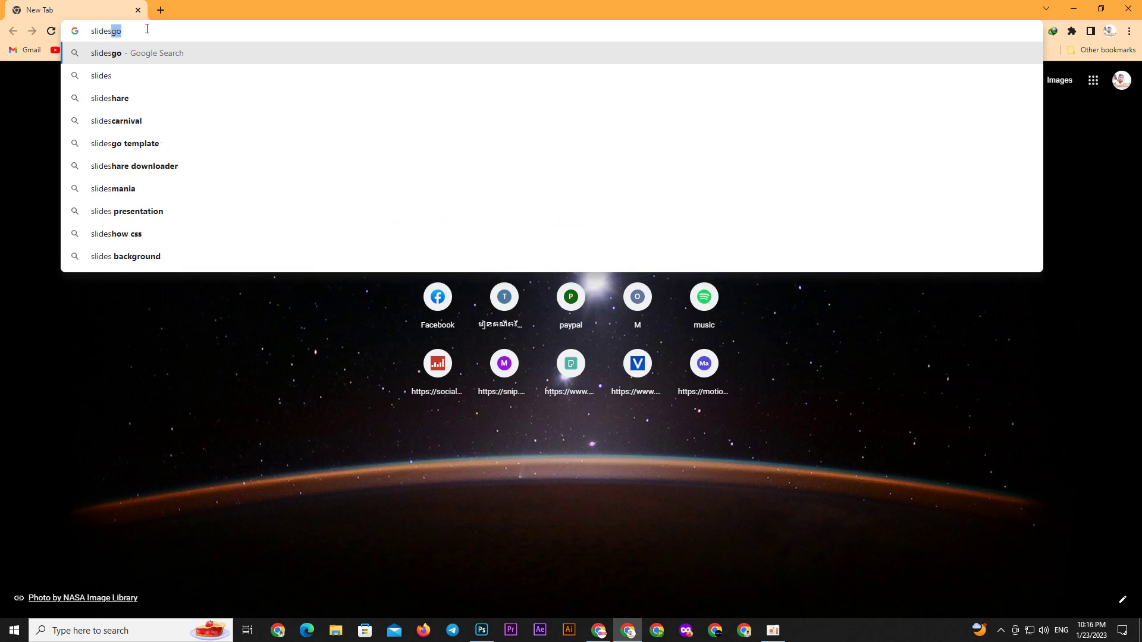
pyautogui.write('go')
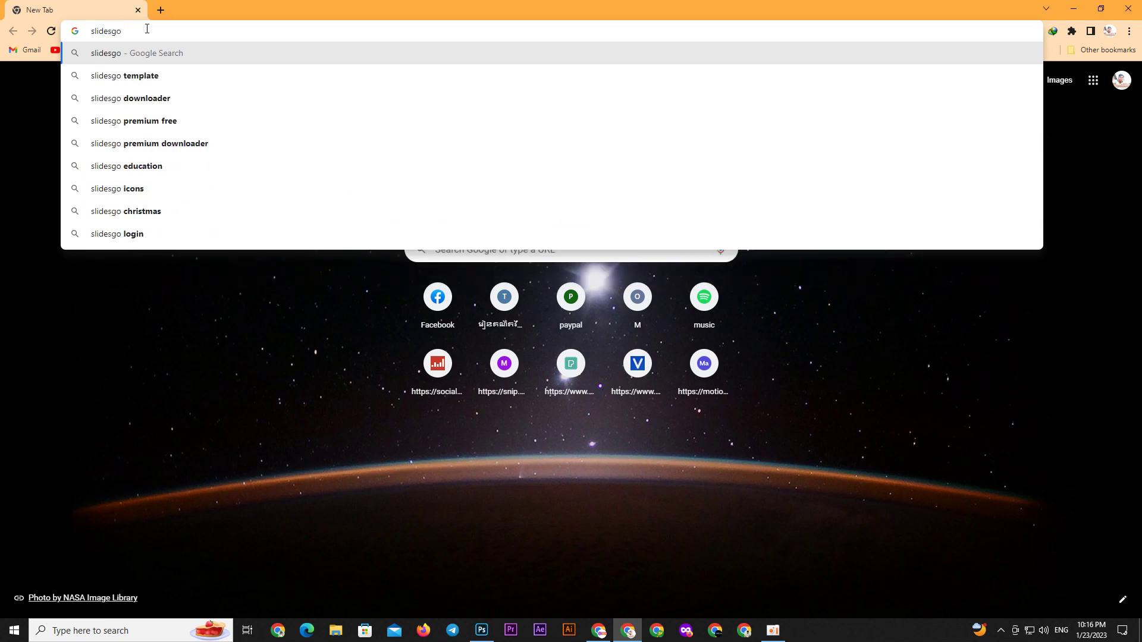
pyautogui.press('Return')
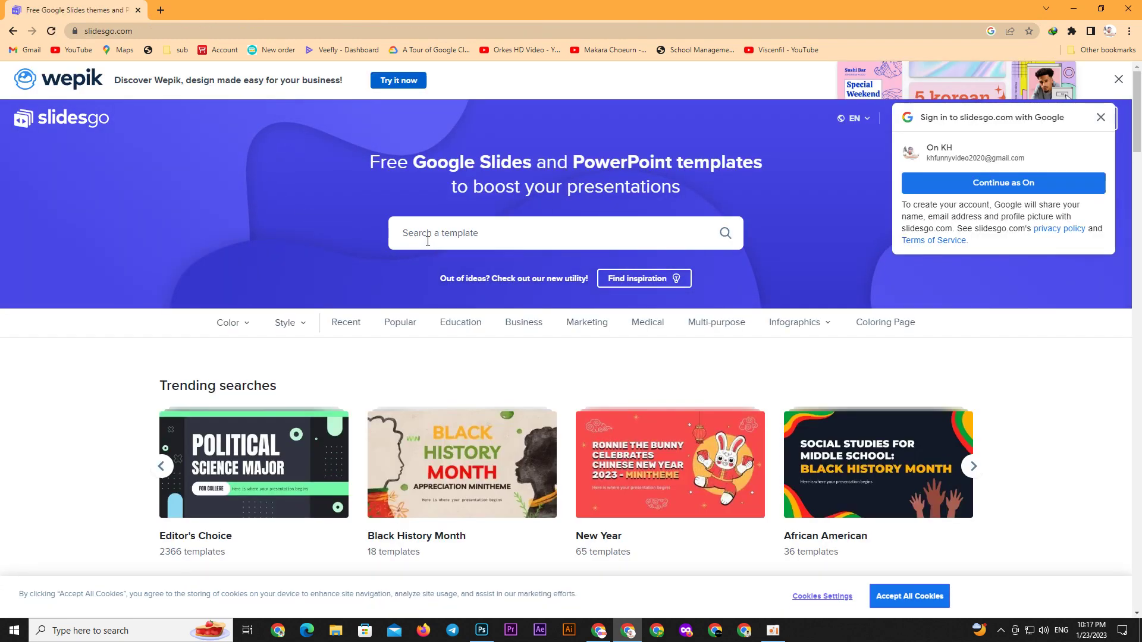
# - Dismiss the Slidesgo pop-ups and open the Editor's Choice template collection
pyautogui.click(428, 241)
pyautogui.click(322, 246)
pyautogui.scroll(-3, 315, 380)
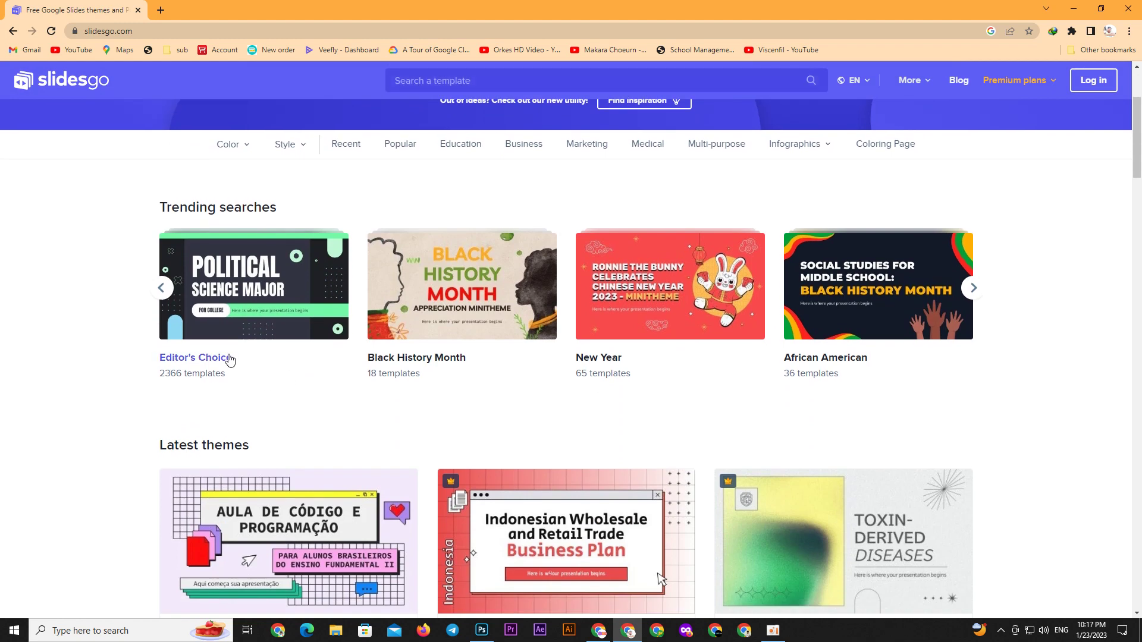
pyautogui.click(259, 296)
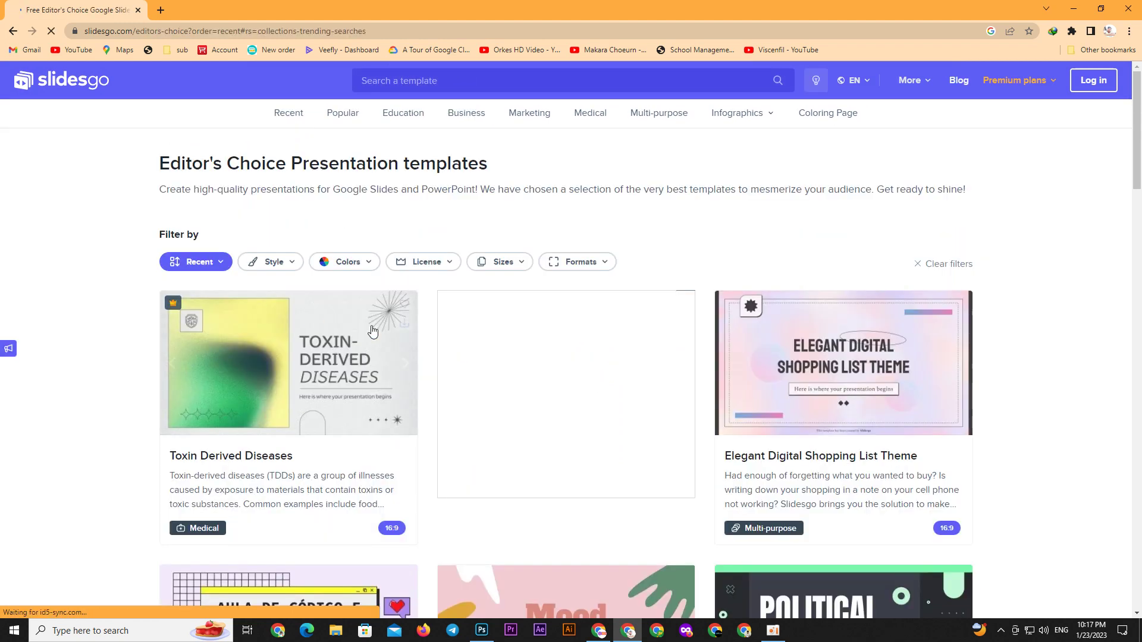
# - Filter to 16:9 templates and get Plants Activities Binder for Pre-K as Google Slides
pyautogui.scroll(-1, 487, 377)
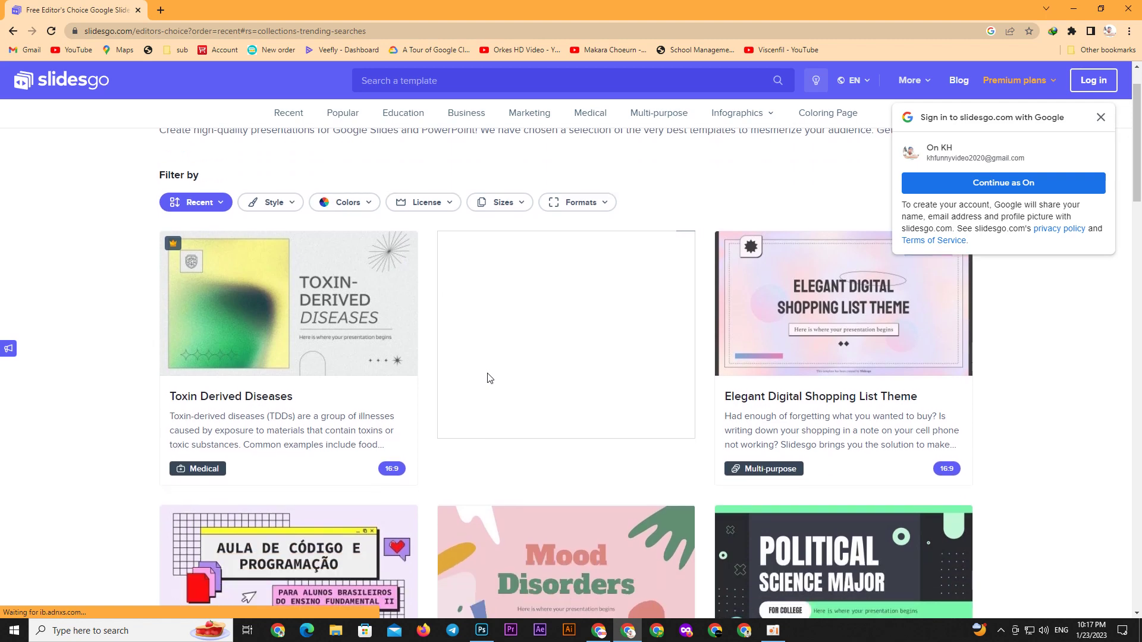
pyautogui.click(496, 203)
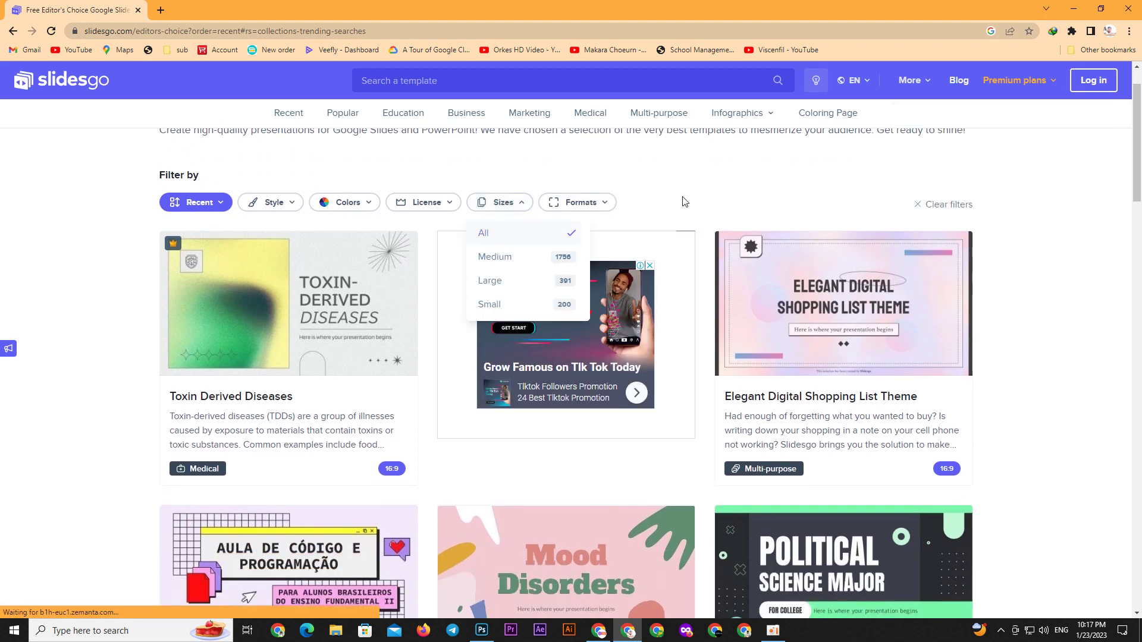
pyautogui.click(589, 203)
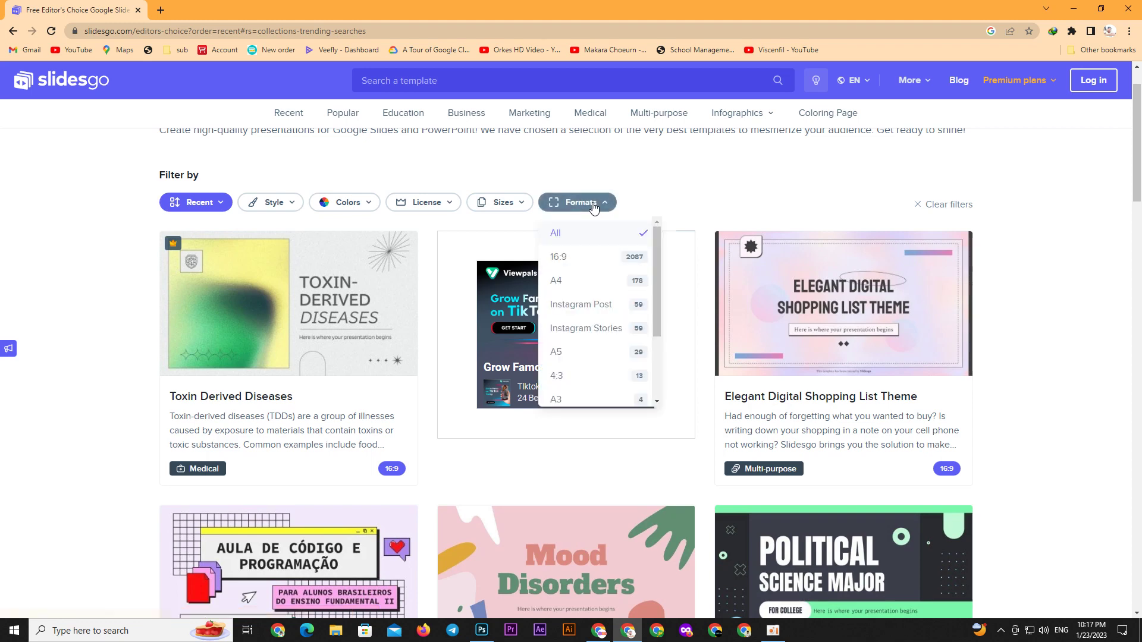
pyautogui.click(599, 262)
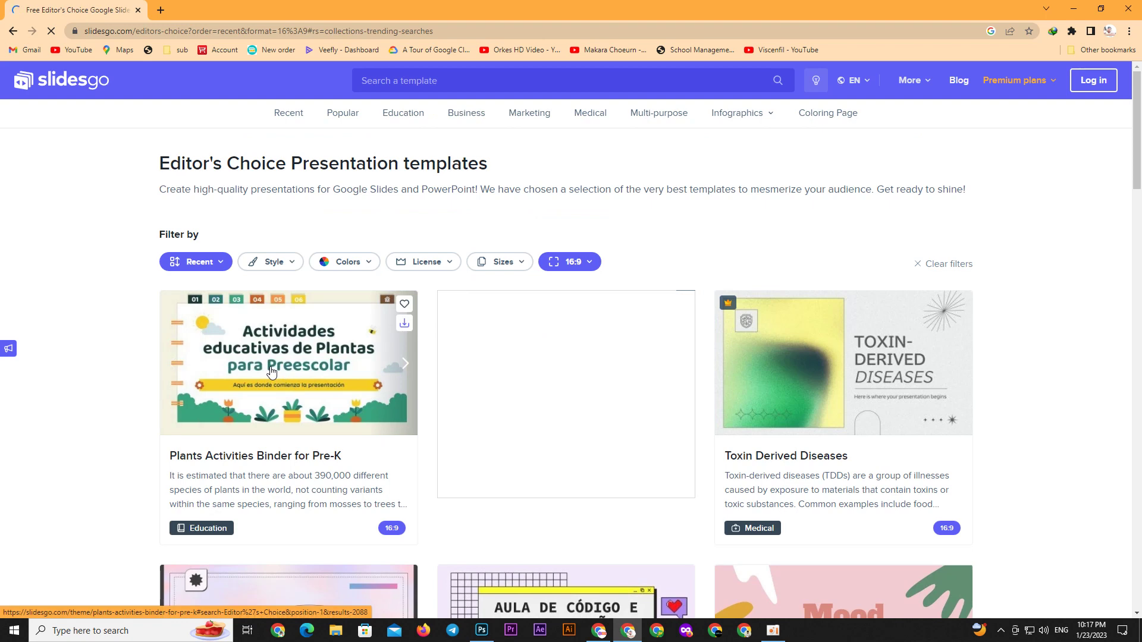
pyautogui.click(272, 373)
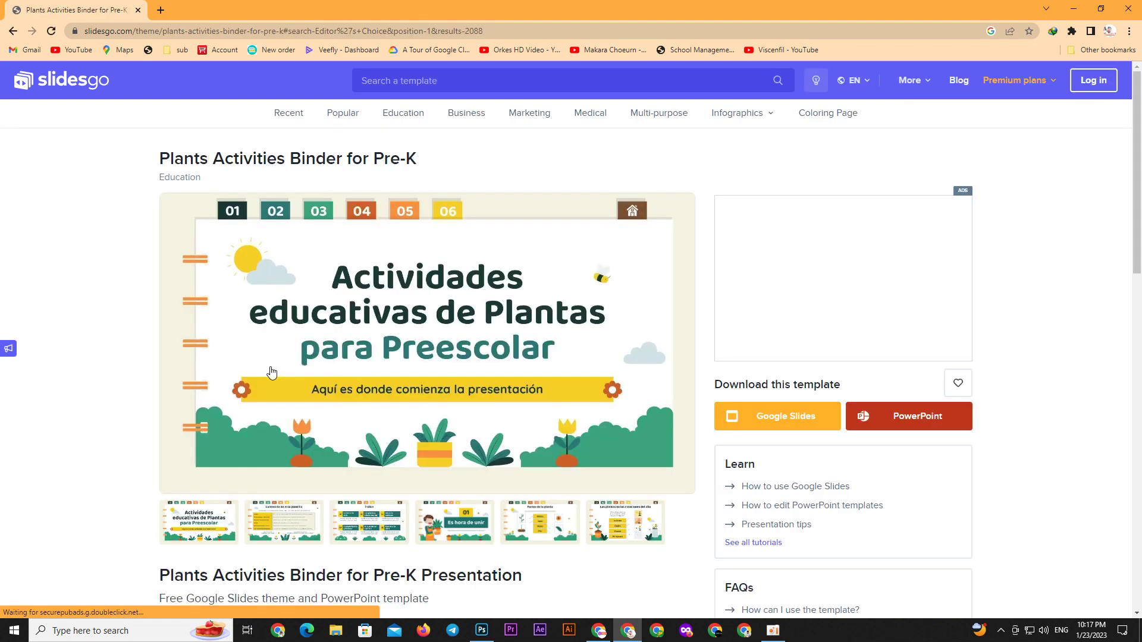
pyautogui.click(758, 421)
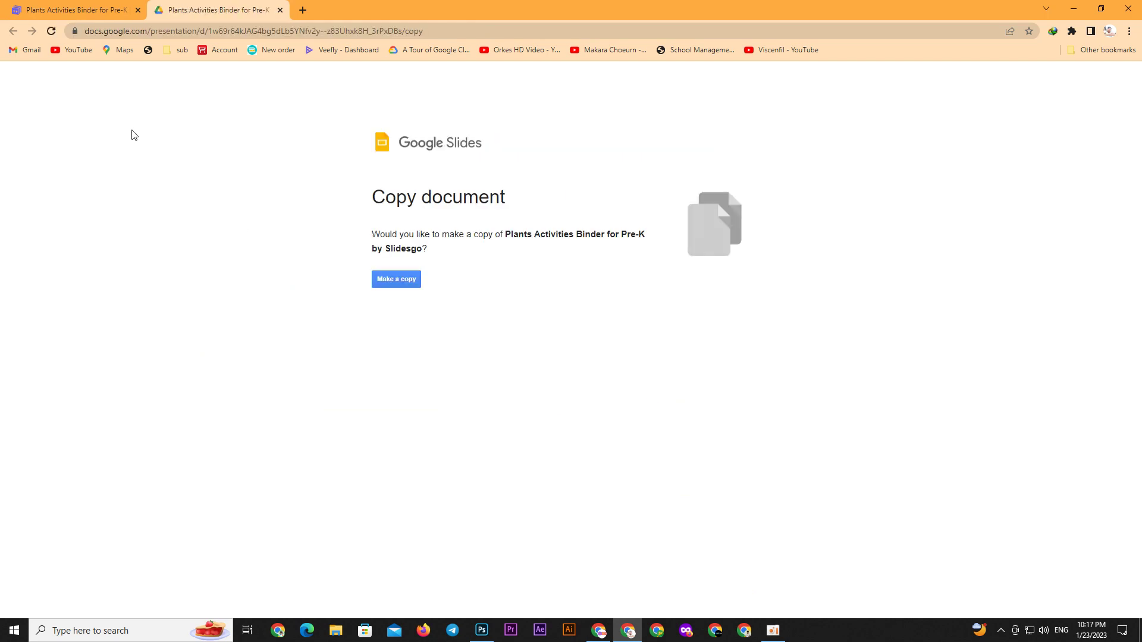
# - Make a personal copy and inspect the title slide's title, subtitle and cloud graphics
pyautogui.click(398, 284)
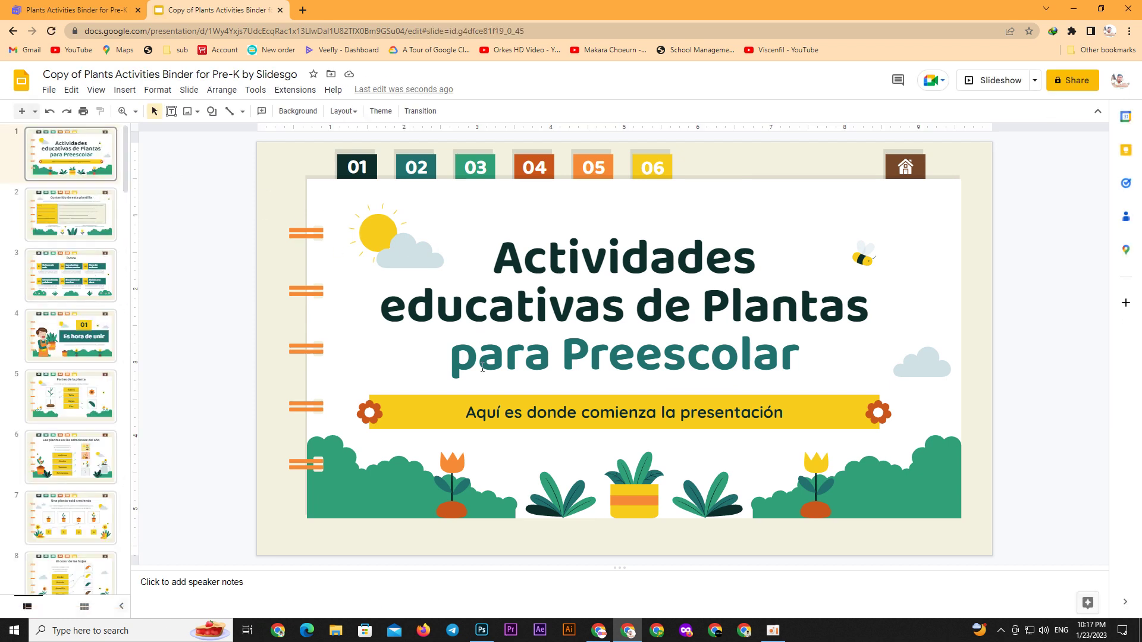
pyautogui.click(491, 409)
pyautogui.click(522, 269)
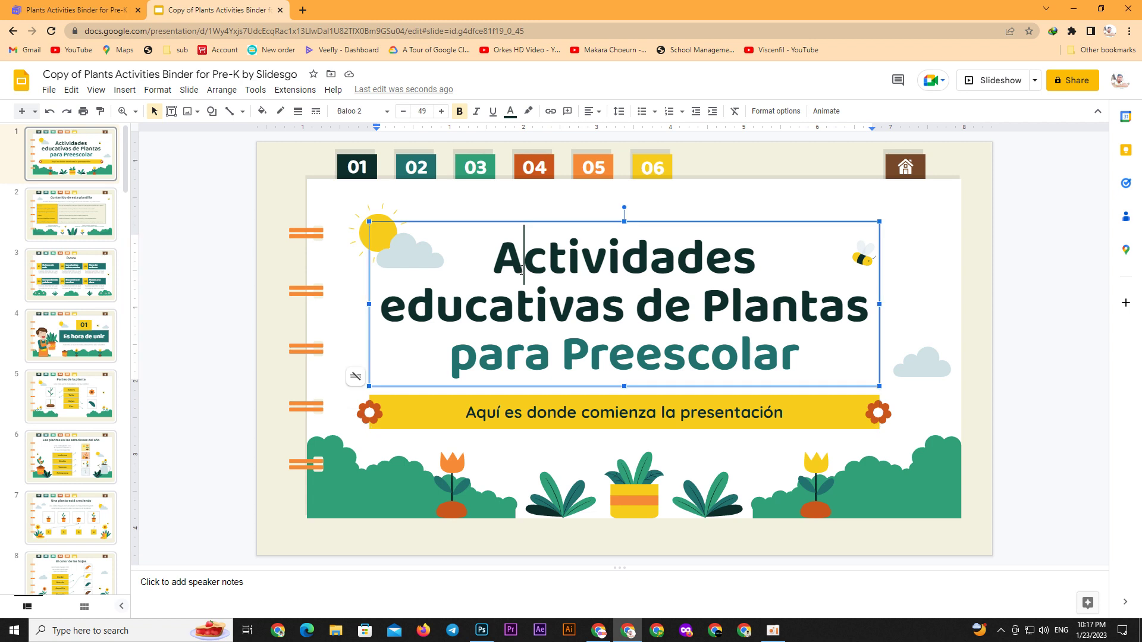
pyautogui.click(428, 242)
pyautogui.click(872, 268)
pyautogui.click(901, 321)
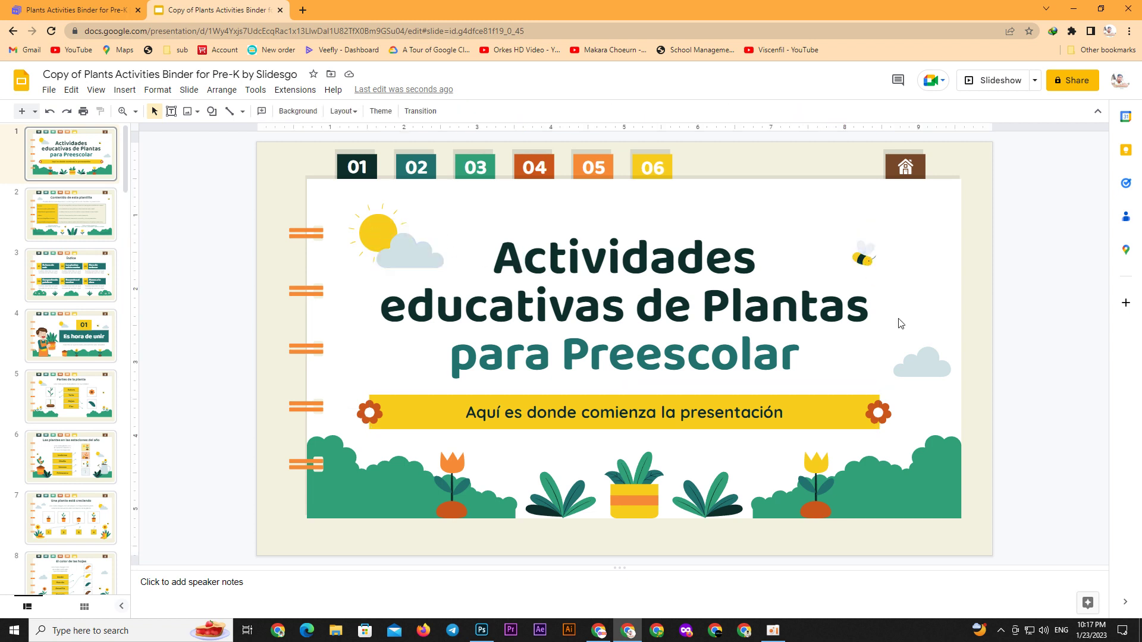
pyautogui.click(914, 360)
pyautogui.click(919, 473)
# - Browse slide 2 and the Índice slide, then present from the title slide
pyautogui.click(84, 220)
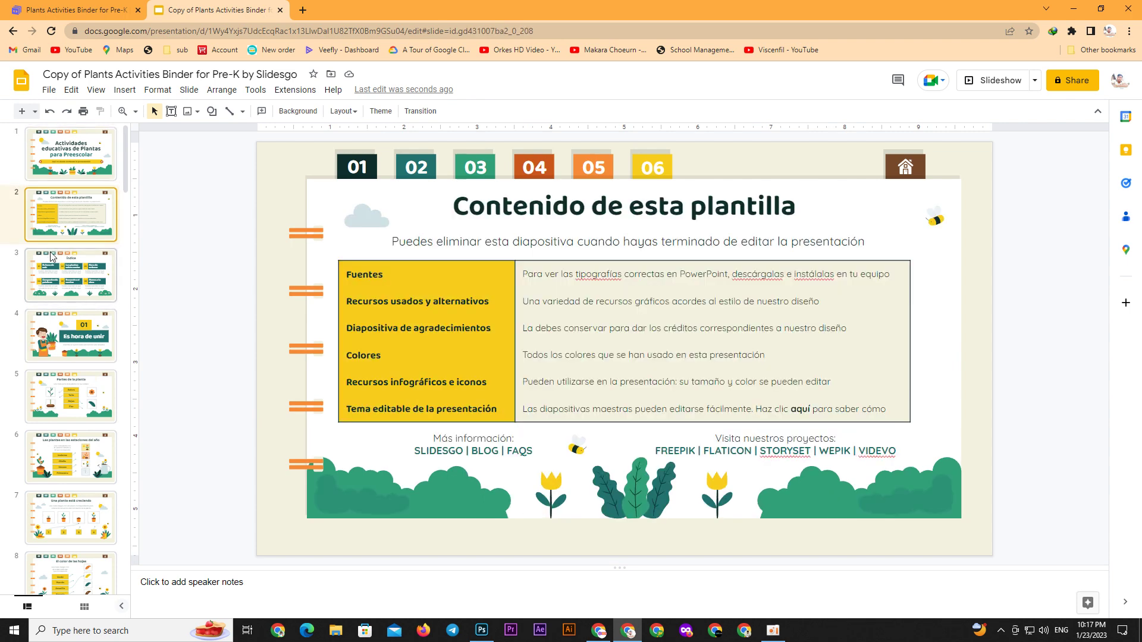
pyautogui.click(52, 264)
pyautogui.click(76, 156)
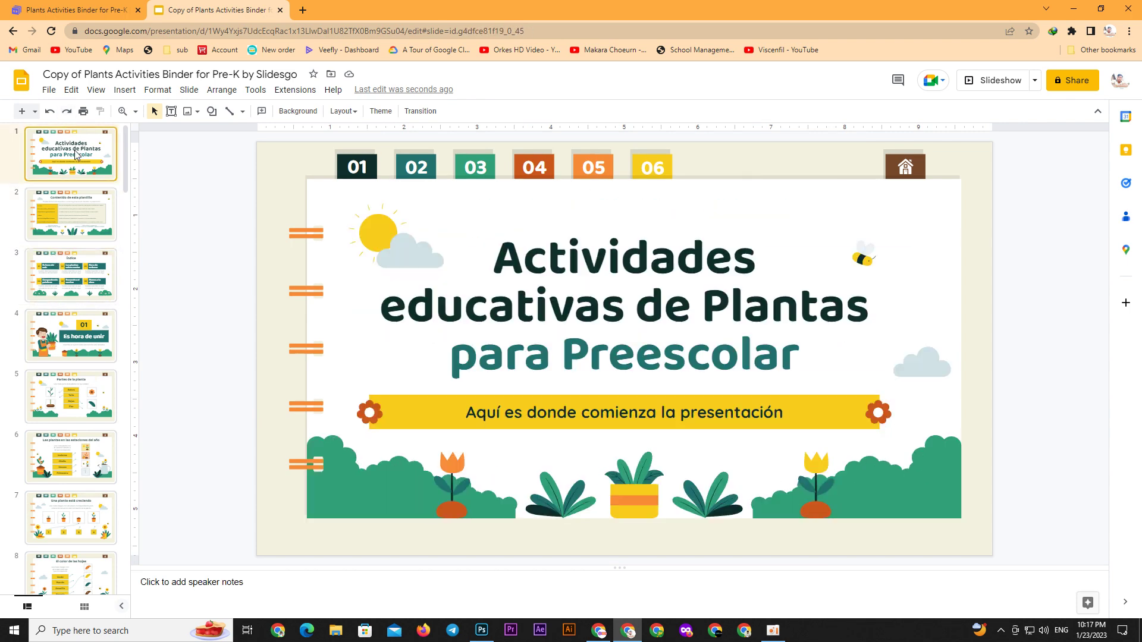
pyautogui.click(66, 202)
pyautogui.press('Down')
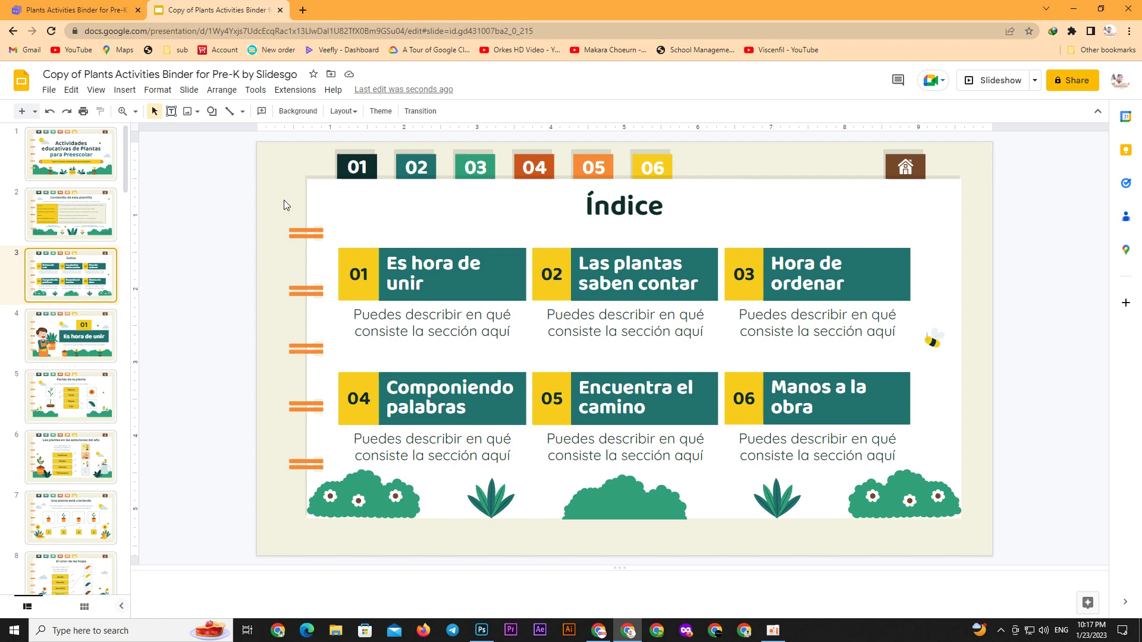
pyautogui.click(350, 173)
pyautogui.click(100, 174)
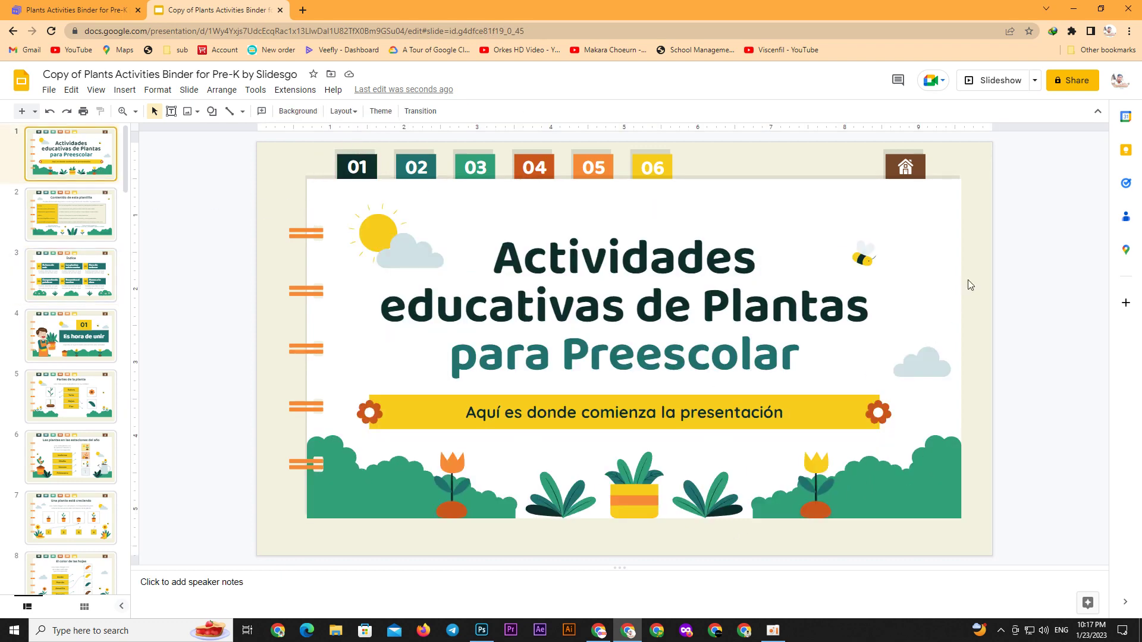
pyautogui.click(969, 83)
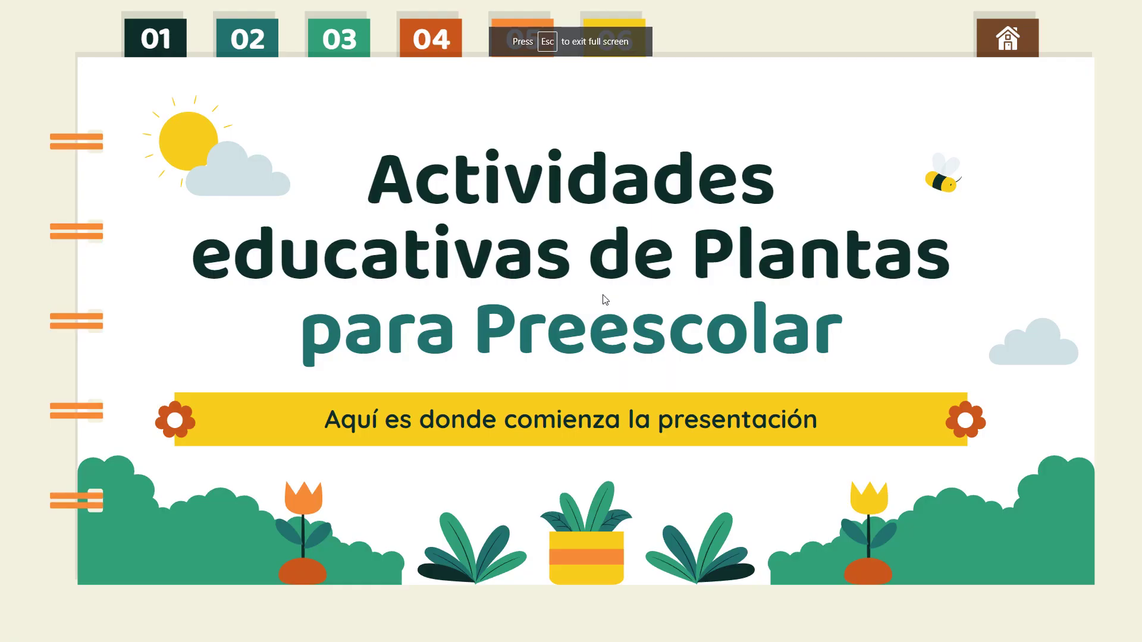
# - Advance the slideshow past La abeja y la flor to slide 24, El sol para vivir, then exit
pyautogui.click(602, 301)
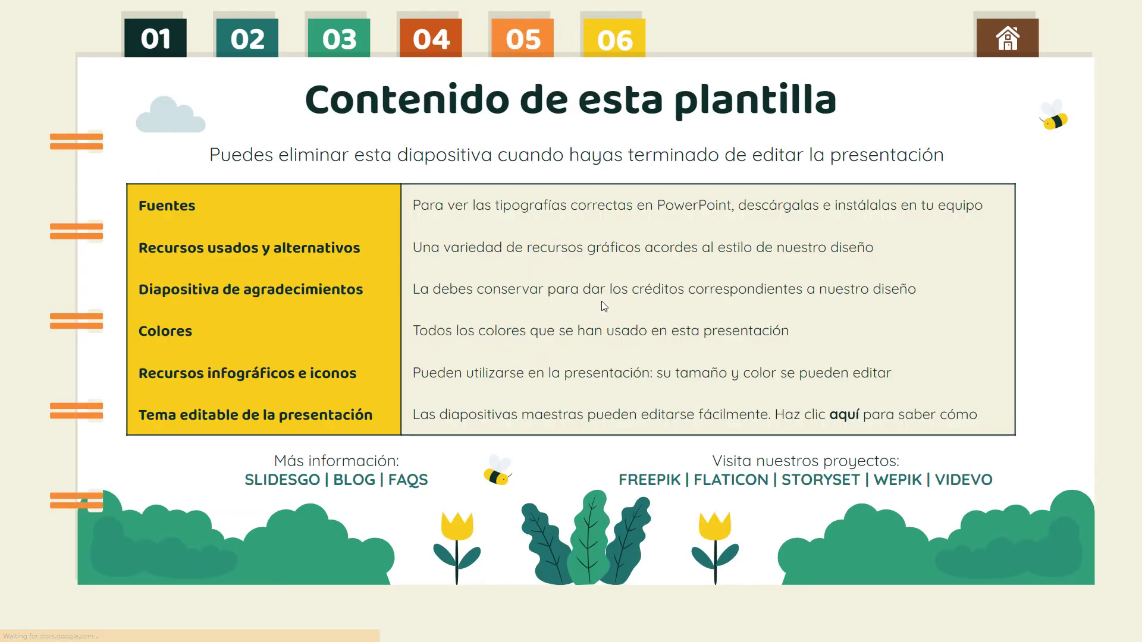
pyautogui.click(602, 301)
pyautogui.click(602, 301)
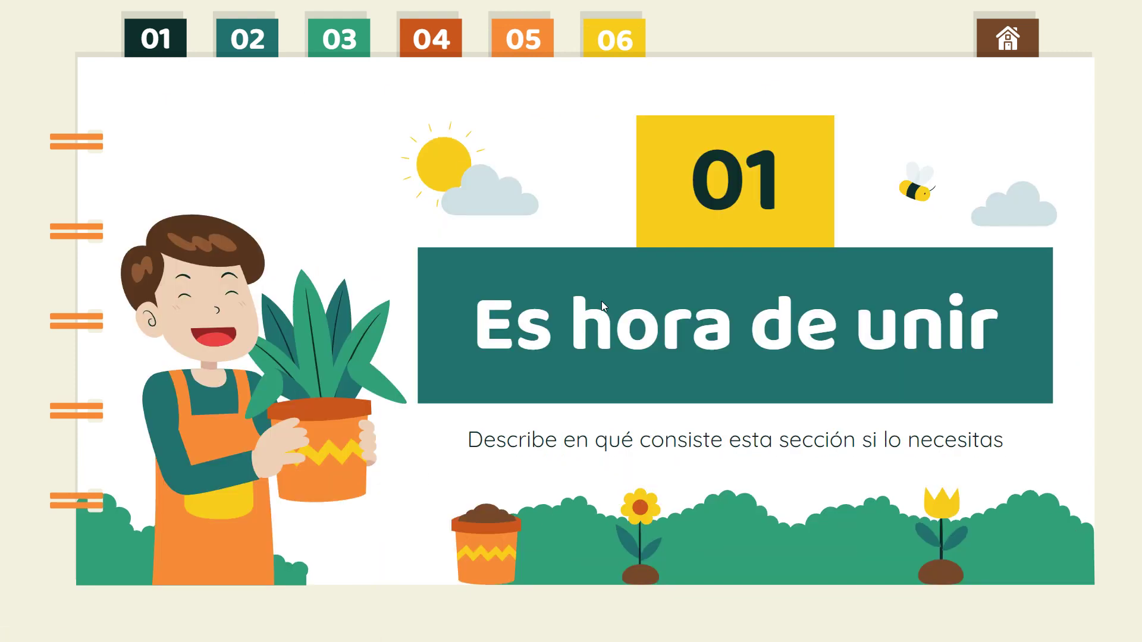
pyautogui.click(601, 301)
pyautogui.click(650, 303)
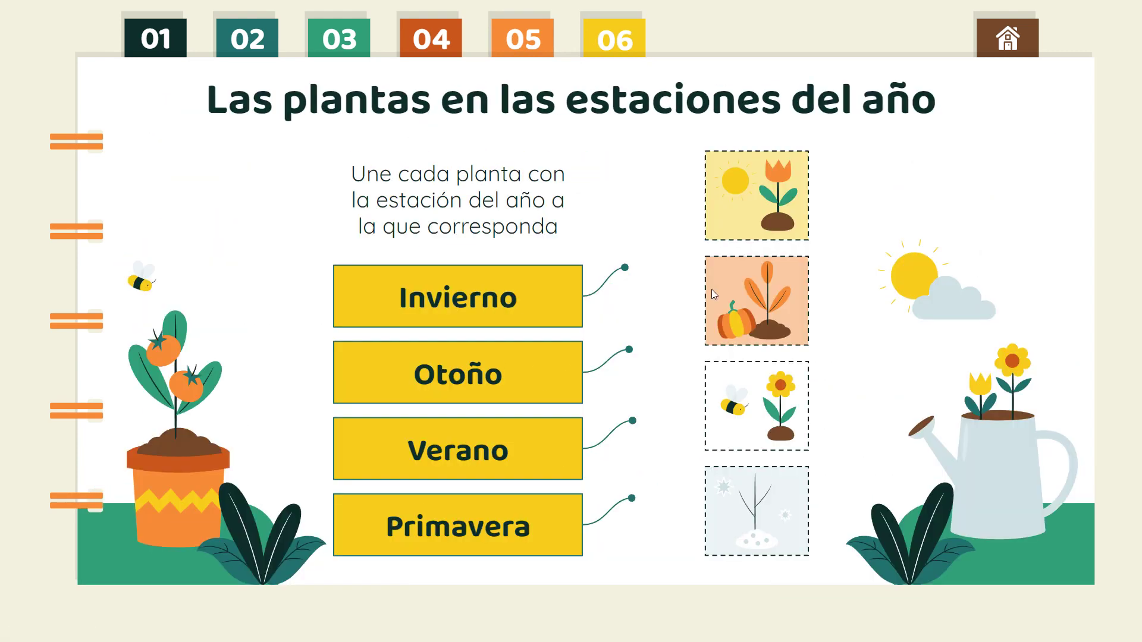
pyautogui.click(711, 294)
pyautogui.click(712, 294)
pyautogui.click(711, 294)
pyautogui.click(714, 291)
pyautogui.click(714, 294)
pyautogui.click(715, 294)
pyautogui.click(717, 295)
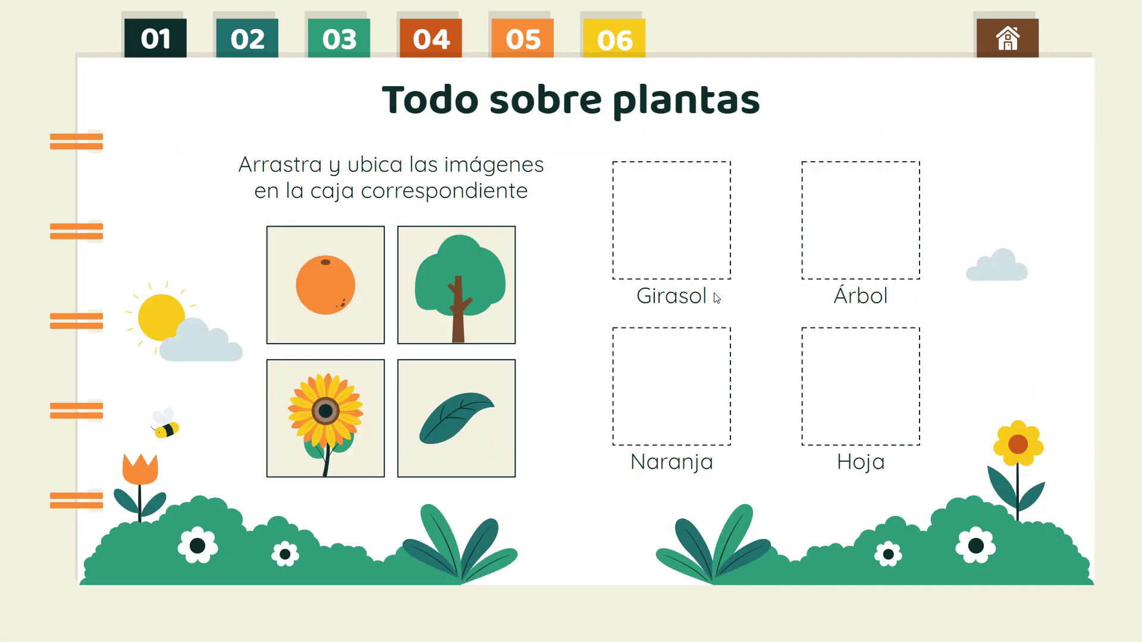
pyautogui.click(716, 296)
pyautogui.click(717, 295)
pyautogui.click(716, 296)
pyautogui.click(716, 298)
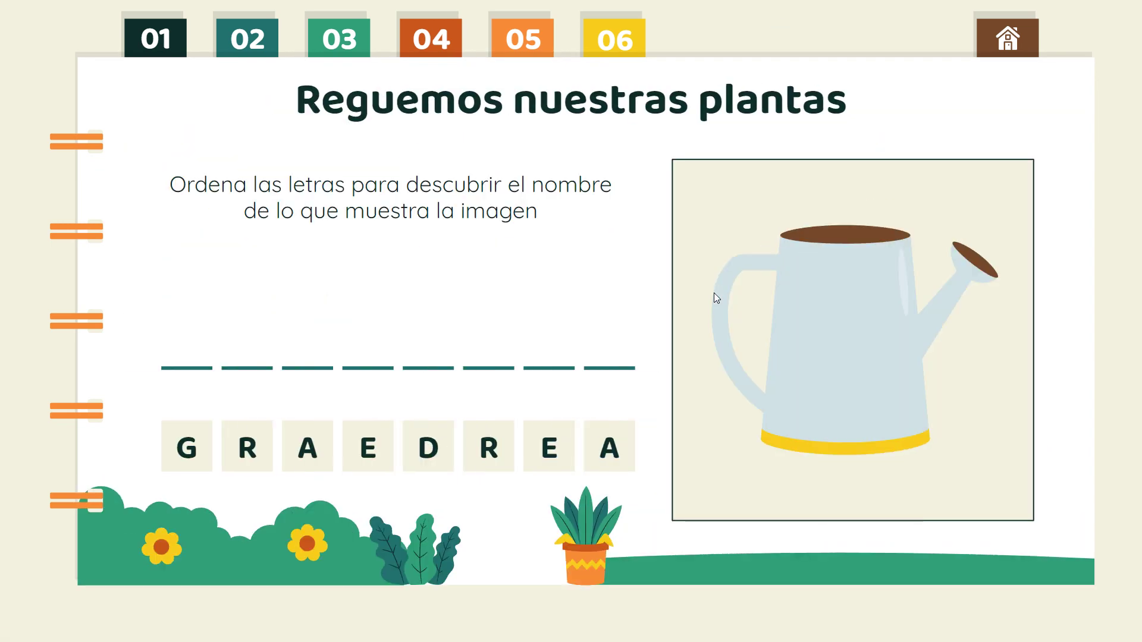
pyautogui.click(716, 298)
pyautogui.click(716, 300)
pyautogui.click(716, 301)
pyautogui.click(714, 297)
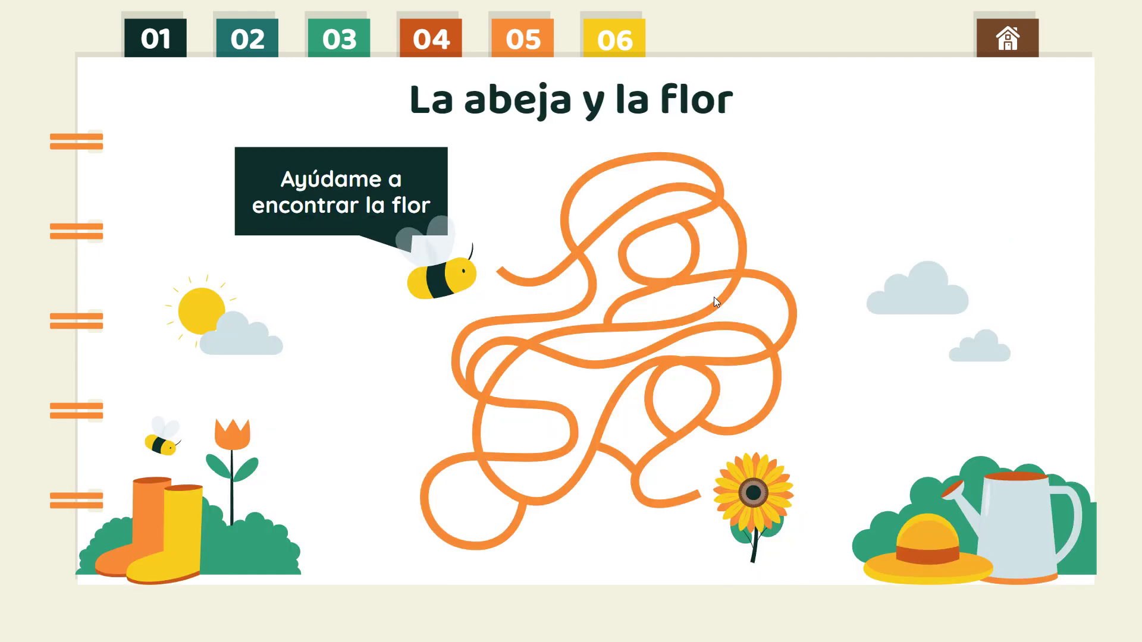
pyautogui.click(709, 308)
pyautogui.press('Escape')
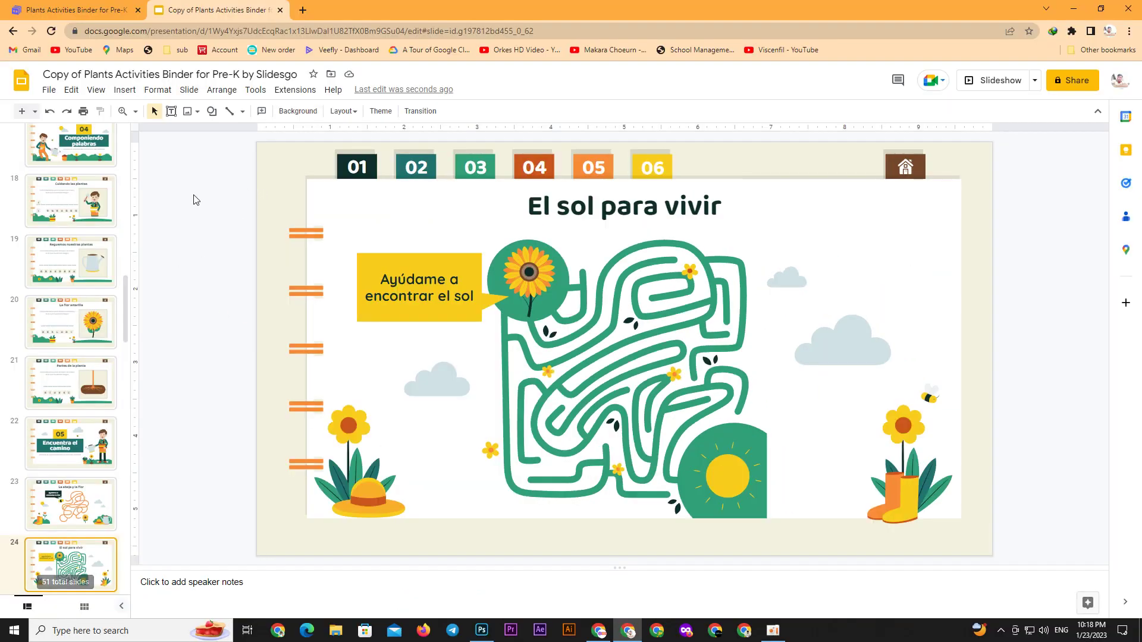
# - View slides 37 (Storyset) and 38 (editable graphic resources), then switch back to the Slidesgo tab
pyautogui.scroll(-3, 70, 417)
pyautogui.scroll(-3, 70, 461)
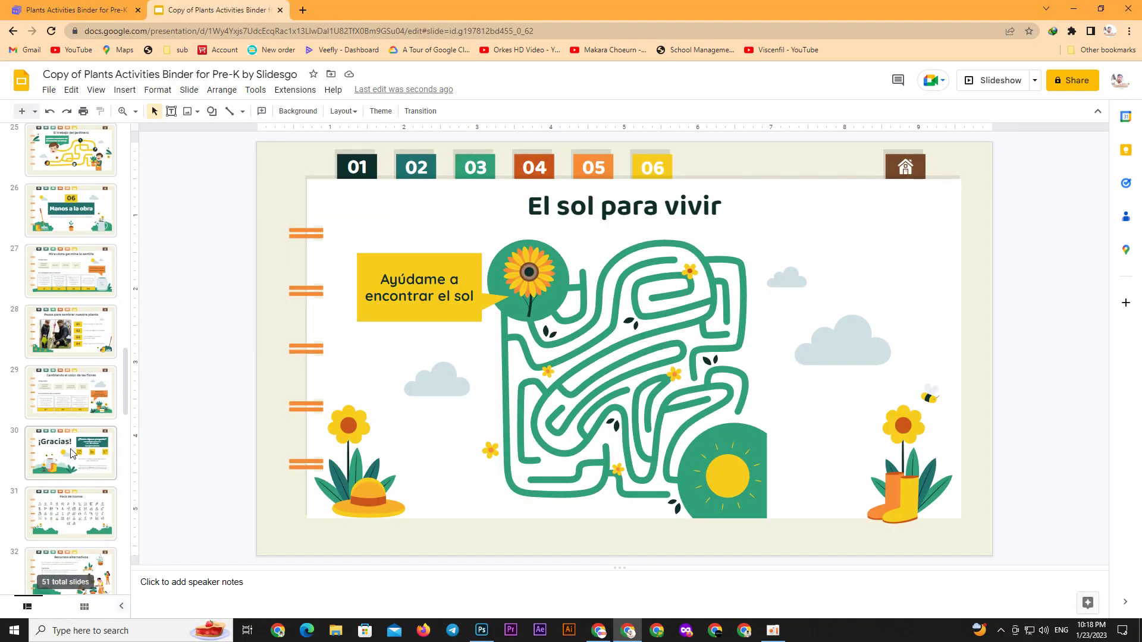
pyautogui.scroll(-4, 70, 453)
pyautogui.scroll(-4, 125, 310)
pyautogui.scroll(-3, 89, 303)
pyautogui.scroll(-4, 71, 301)
pyautogui.scroll(3, 68, 262)
pyautogui.click(63, 187)
pyautogui.click(69, 238)
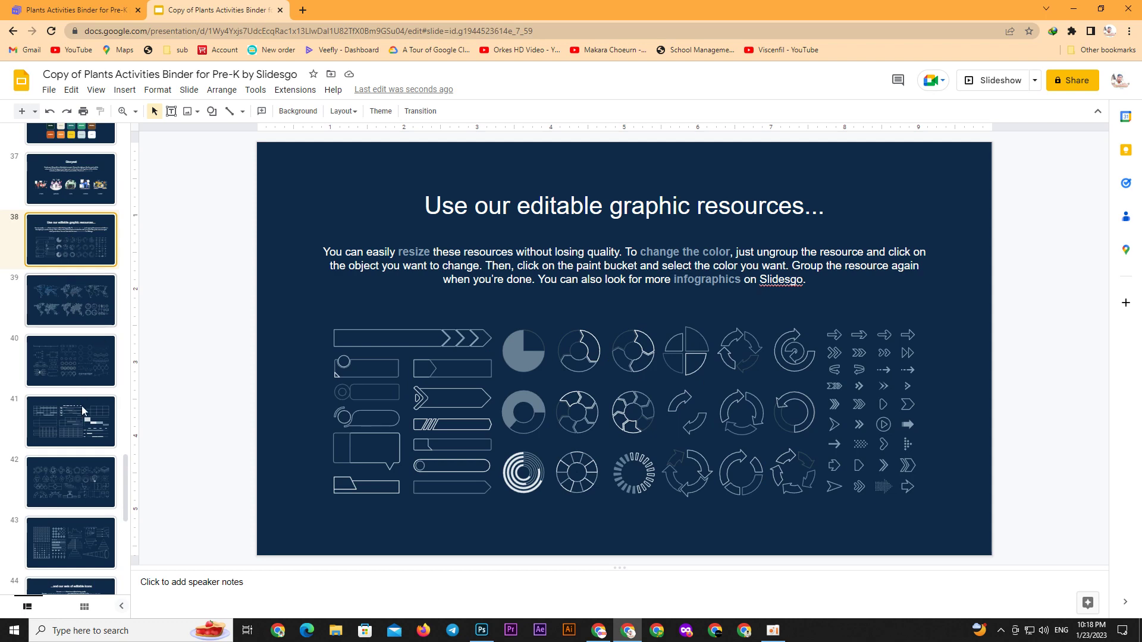
pyautogui.click(86, 7)
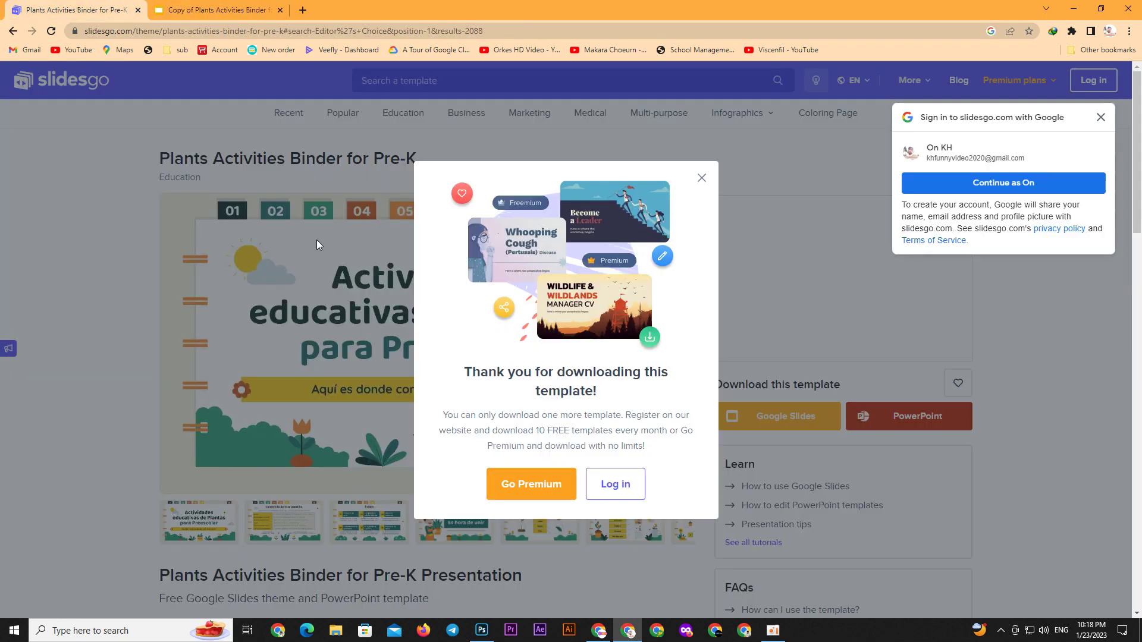
# - Close the thank-you popup, request the PowerPoint download, and reach the download tab
pyautogui.click(702, 178)
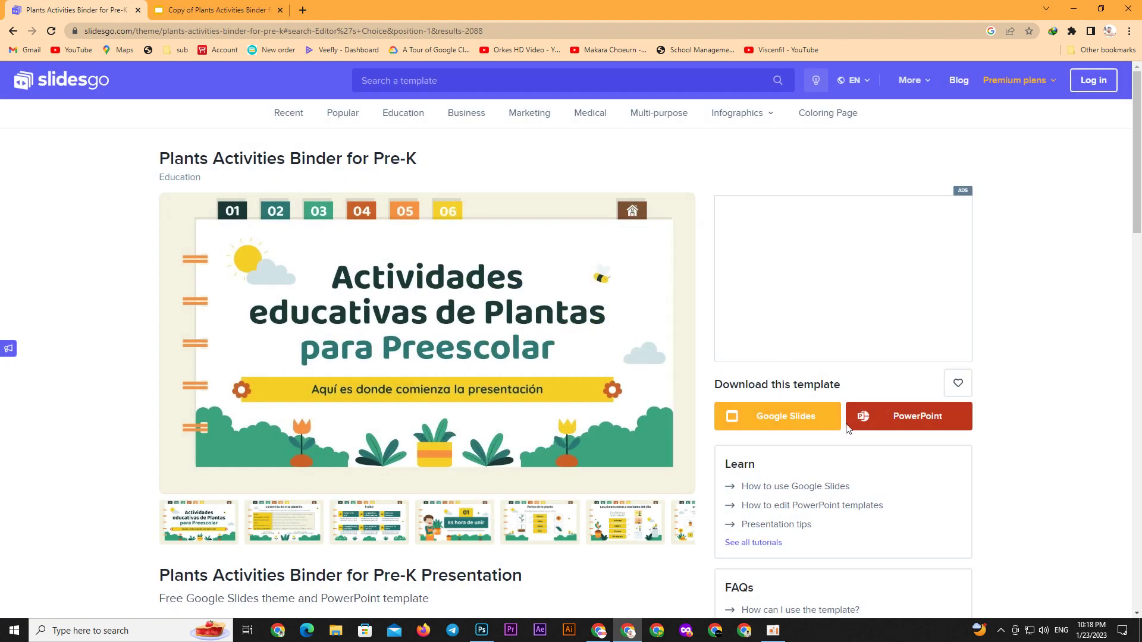
pyautogui.click(885, 423)
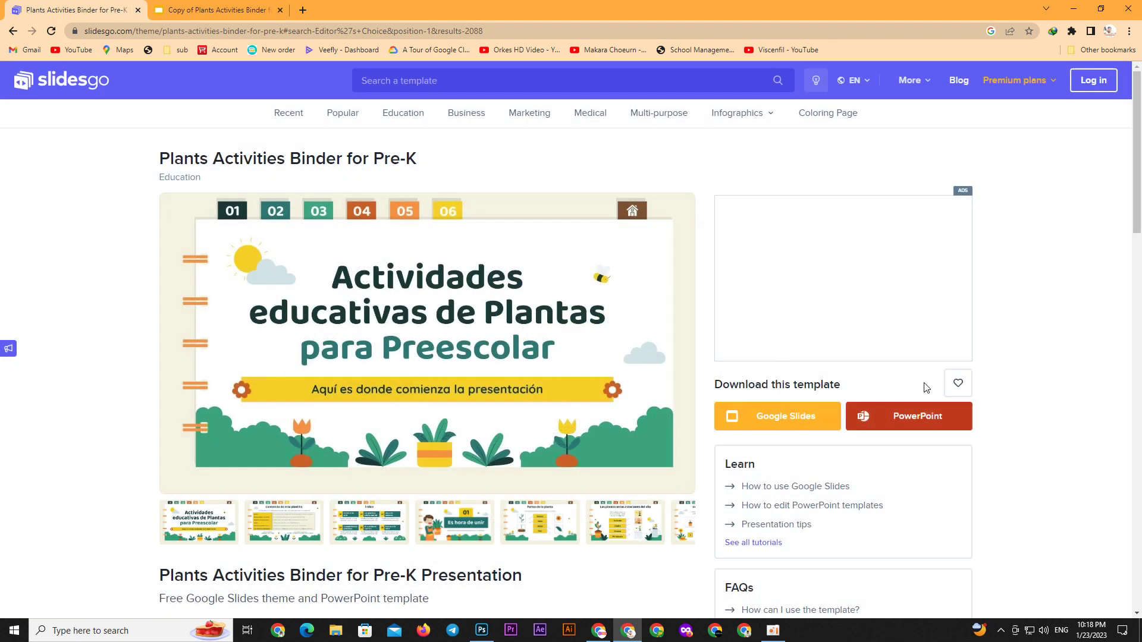
pyautogui.click(899, 421)
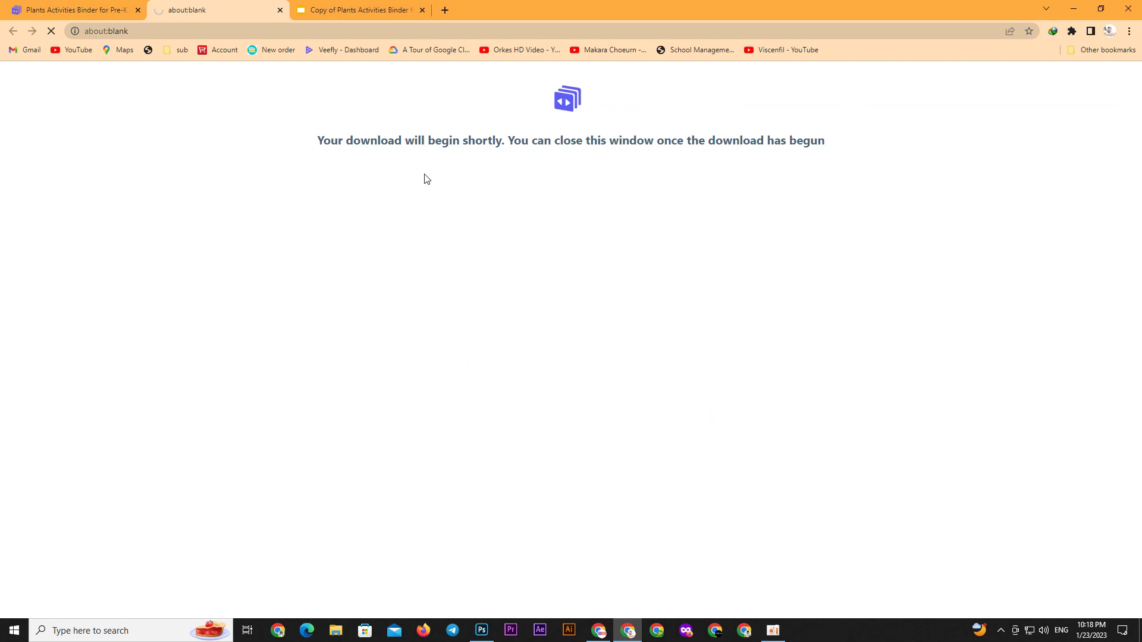
pyautogui.click(386, 8)
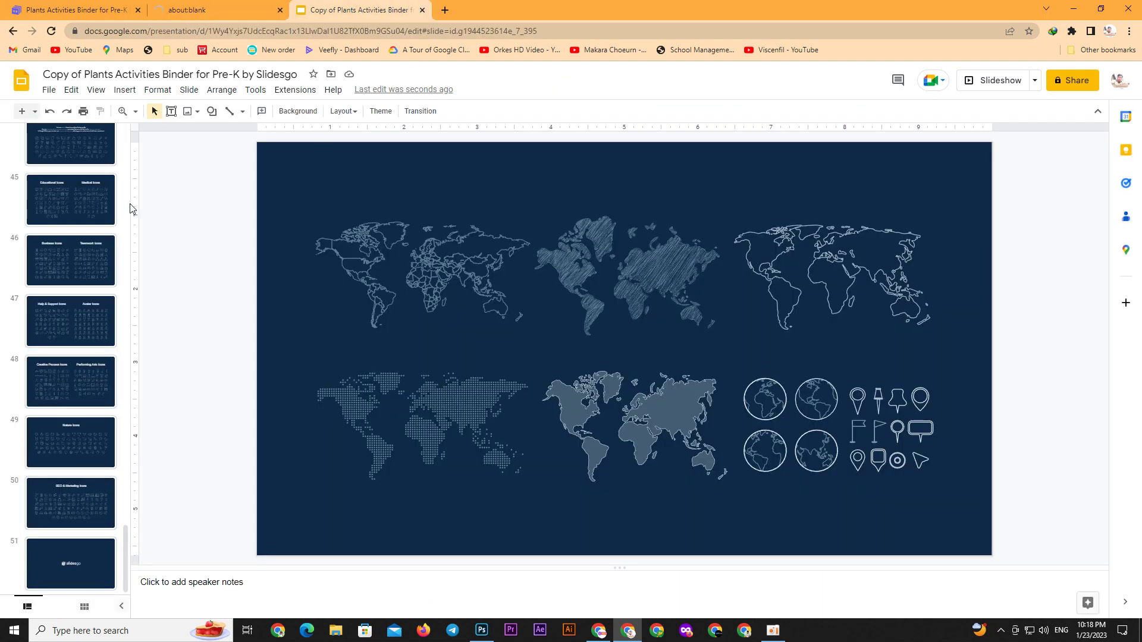
pyautogui.click(245, 6)
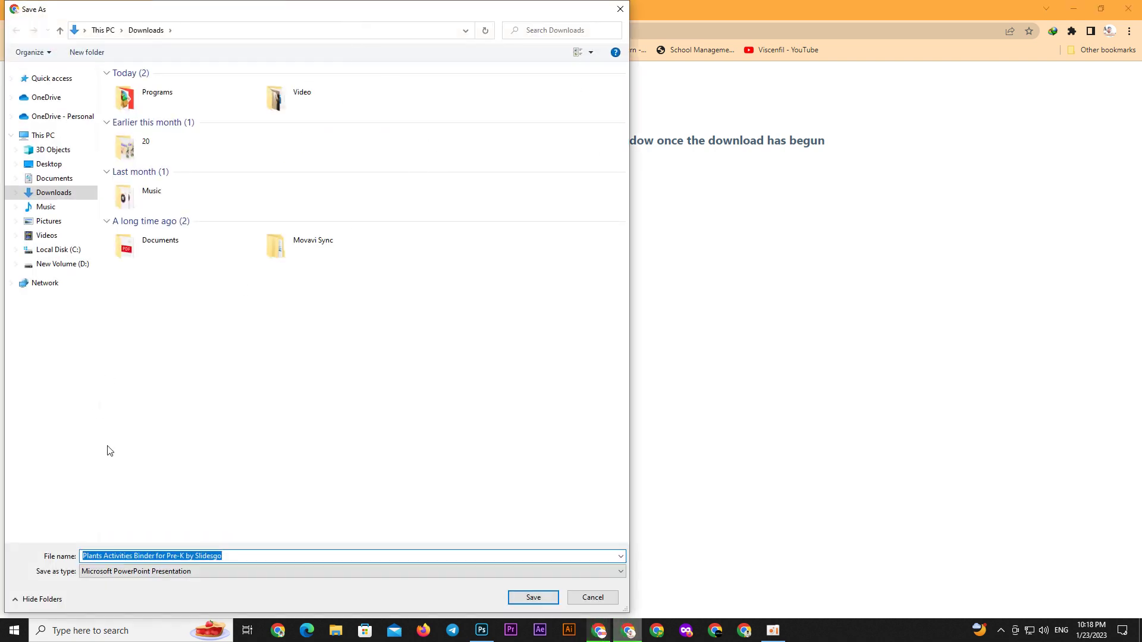
# - Save the Plants Activities Binder .pptx to Downloads and open it from the download bar
pyautogui.click(66, 201)
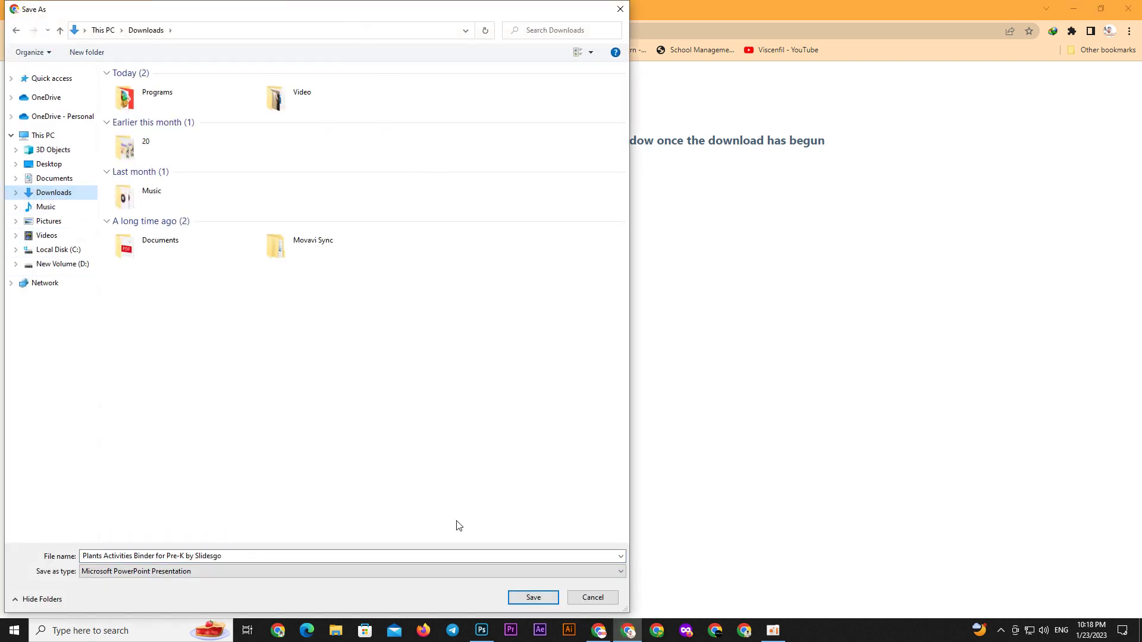
pyautogui.click(522, 597)
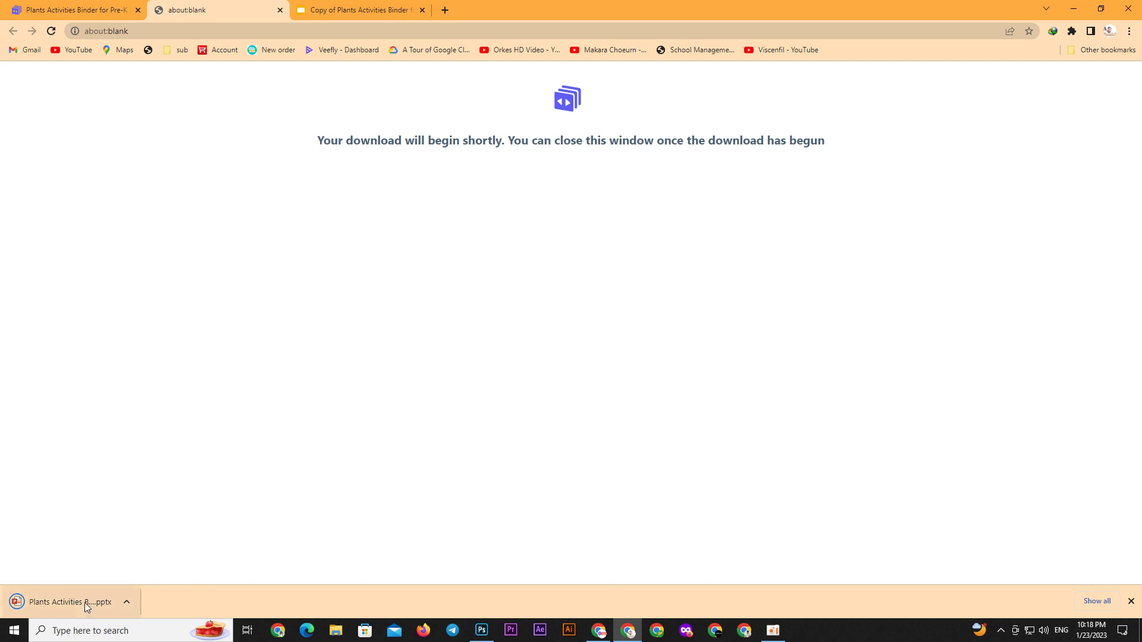
pyautogui.click(60, 607)
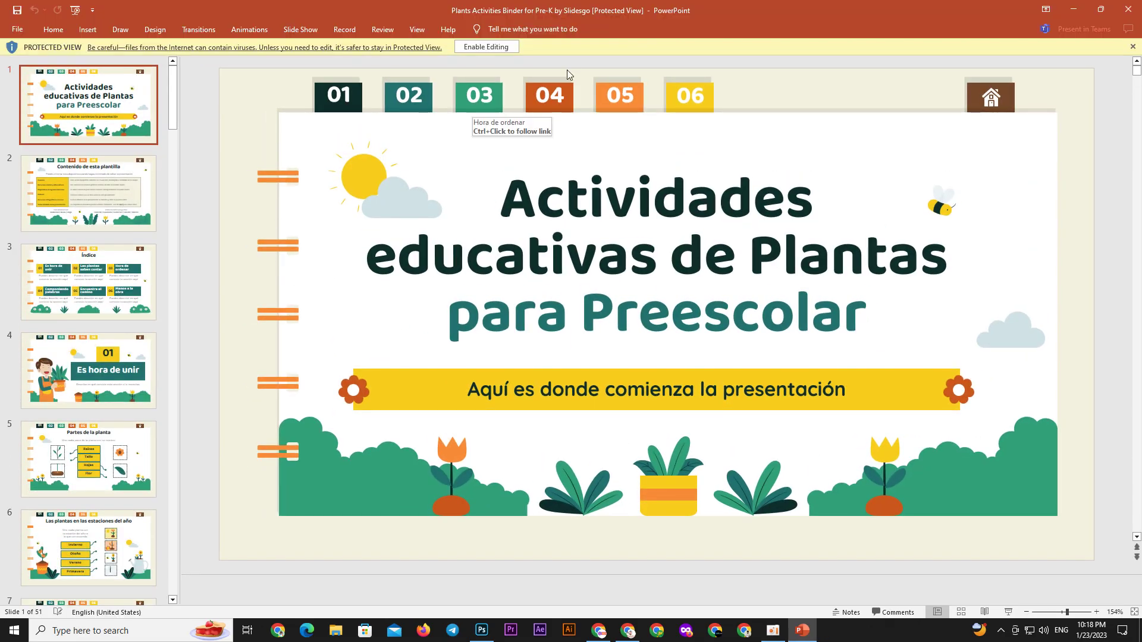
# - Enable editing in PowerPoint and inspect the title slide and the Índice slide's 01 box
pyautogui.click(503, 47)
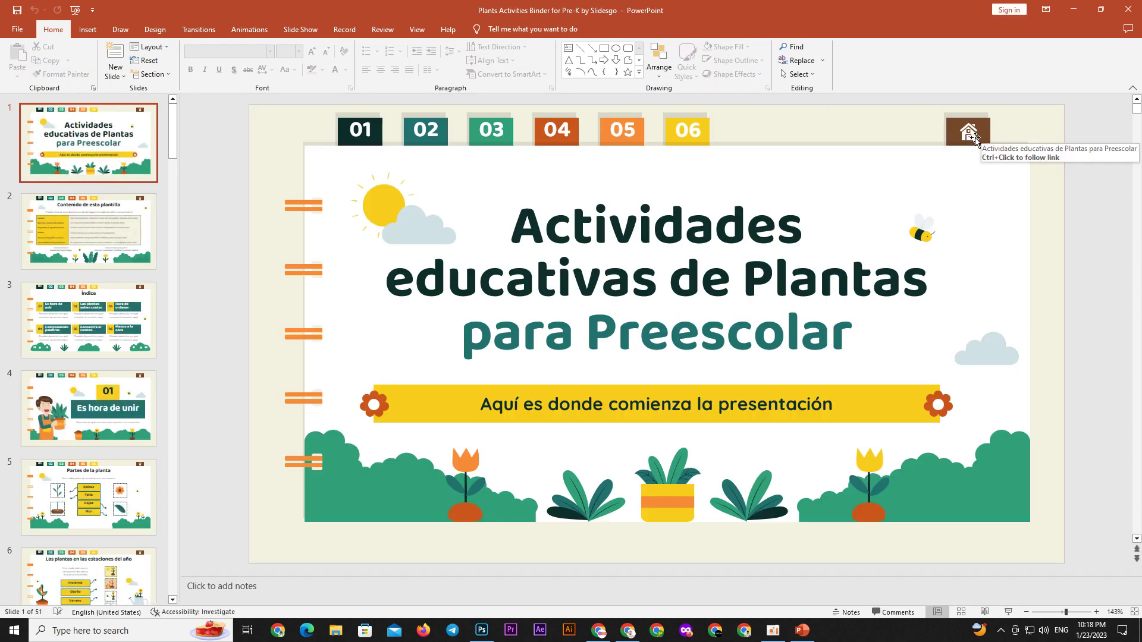
pyautogui.click(975, 136)
pyautogui.click(1033, 136)
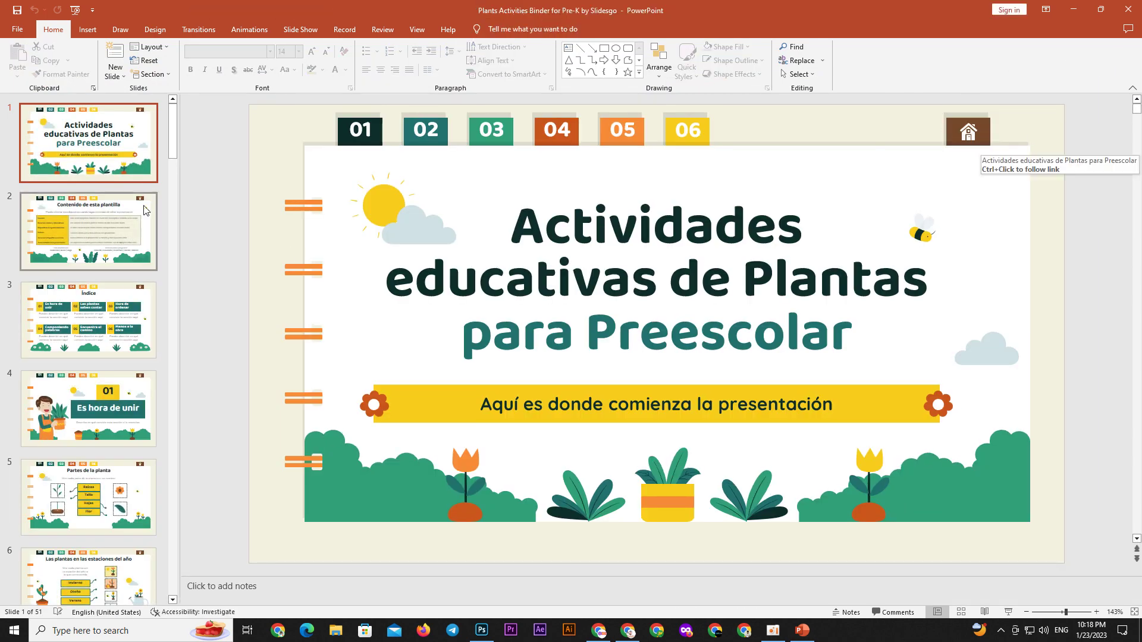
pyautogui.moveTo(172, 152); pyautogui.dragTo(192, 589)
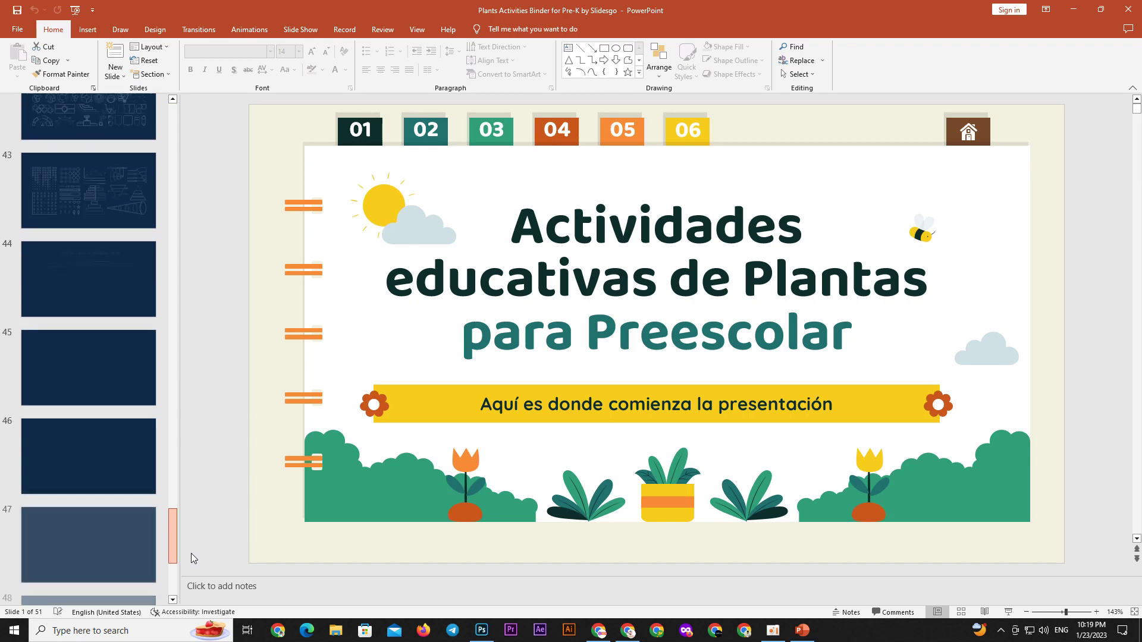
pyautogui.moveTo(192, 589); pyautogui.dragTo(172, 161)
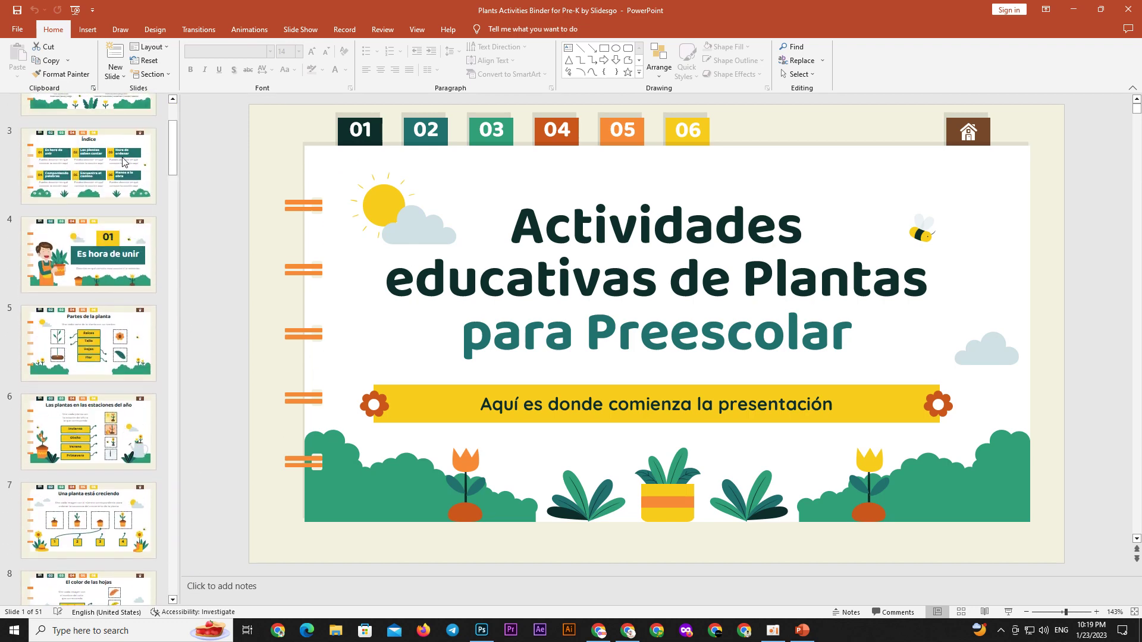
pyautogui.click(117, 162)
pyautogui.click(364, 266)
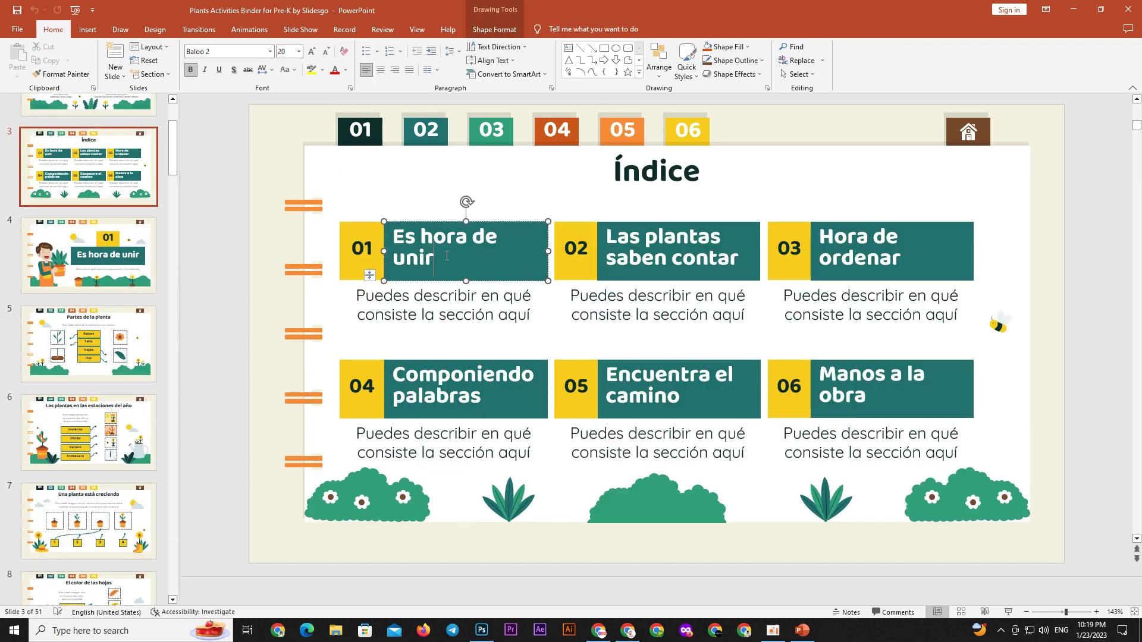
pyautogui.click(302, 222)
# - Browse the Contenido de esta plantilla, Es hora de unir and Partes de la planta slides
pyautogui.scroll(3, 73, 125)
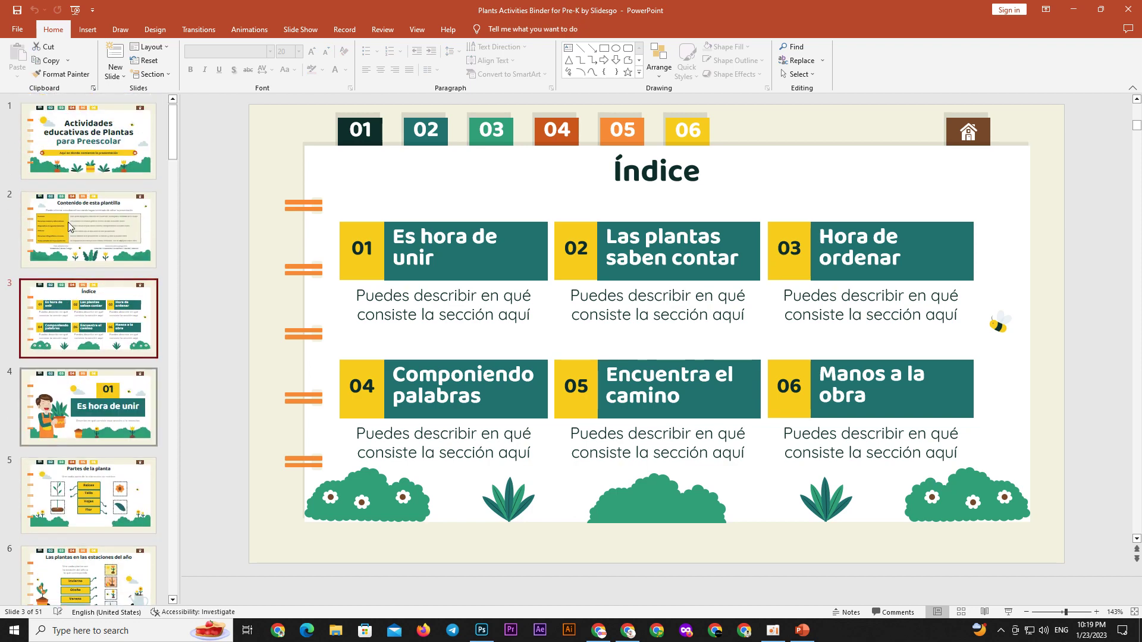
pyautogui.click(70, 229)
pyautogui.press('Up')
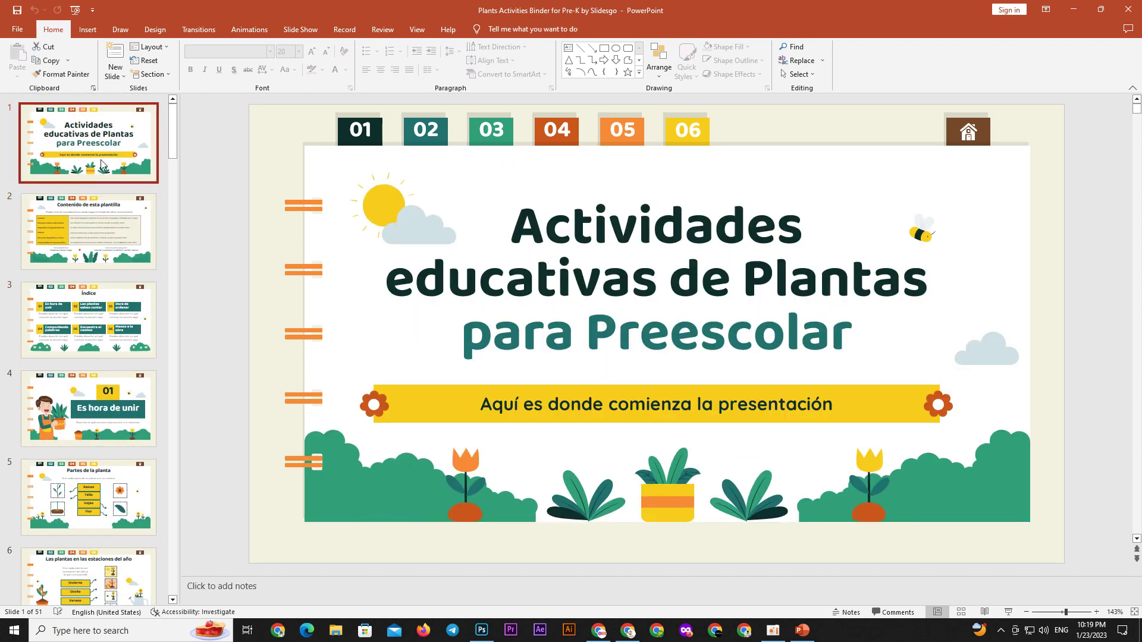
pyautogui.moveTo(174, 135); pyautogui.dragTo(170, 116)
pyautogui.press('Down')
pyautogui.click(156, 264)
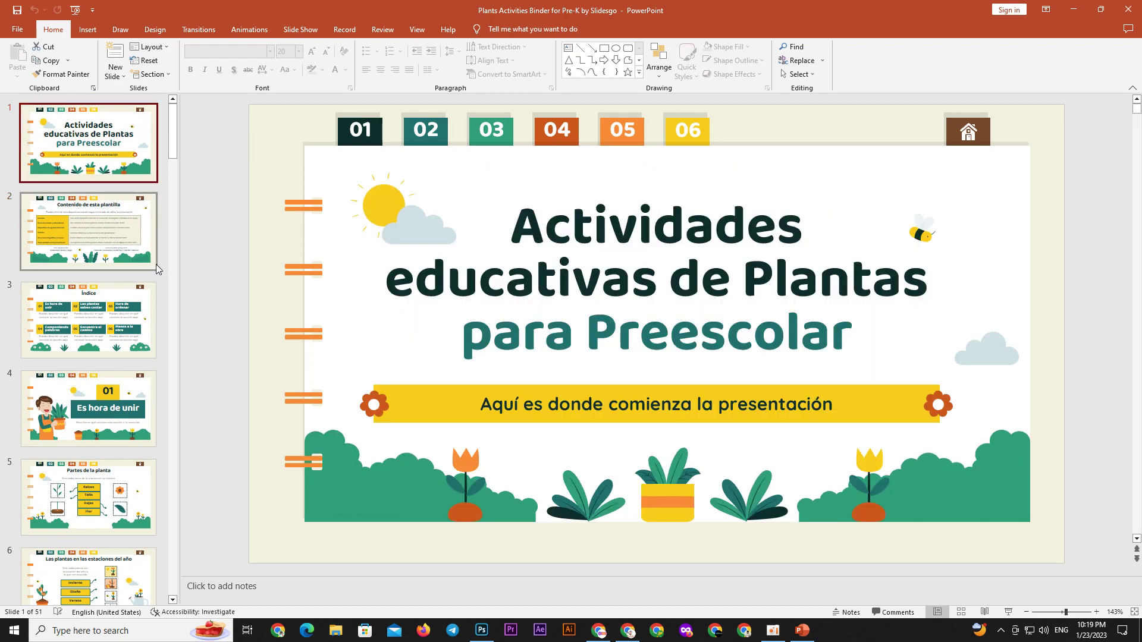
pyautogui.press('Down')
pyautogui.press('Down')
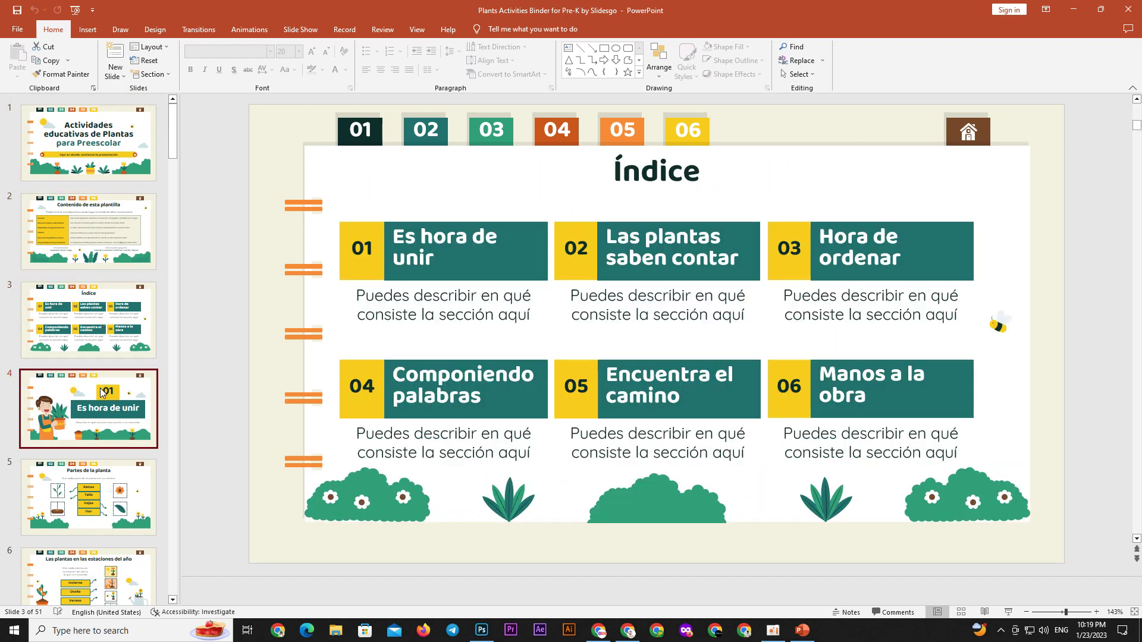
pyautogui.click(86, 476)
# - Revisit slides 1–4, end on Contenido de esta plantilla, and return to Chrome
pyautogui.click(90, 142)
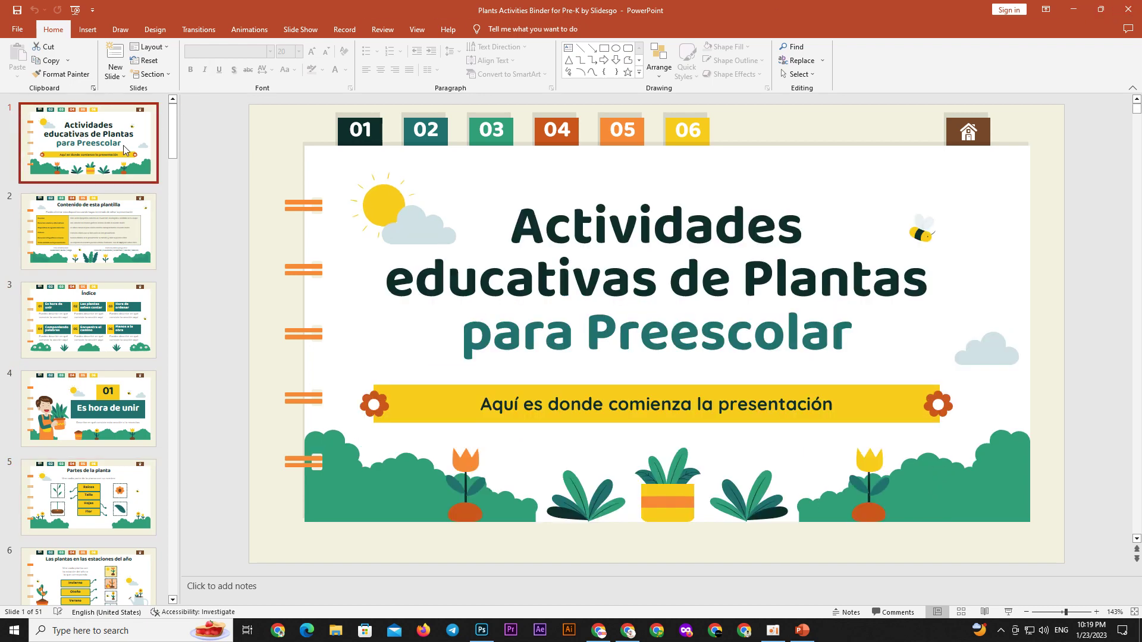
pyautogui.click(89, 232)
pyautogui.click(103, 318)
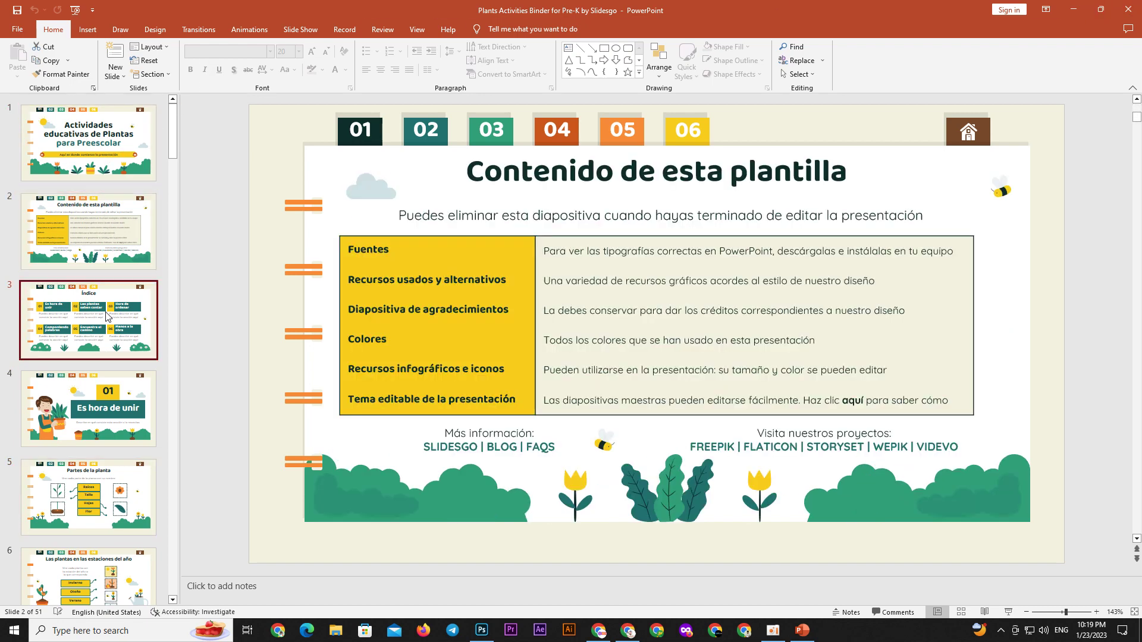
pyautogui.click(95, 393)
pyautogui.click(72, 170)
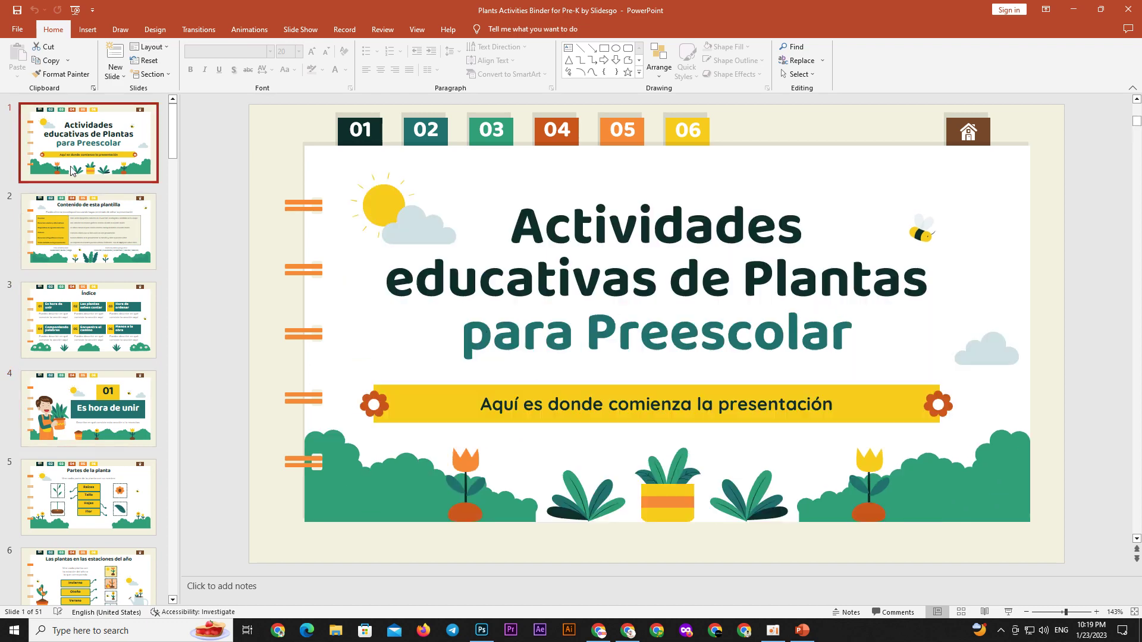
pyautogui.click(70, 249)
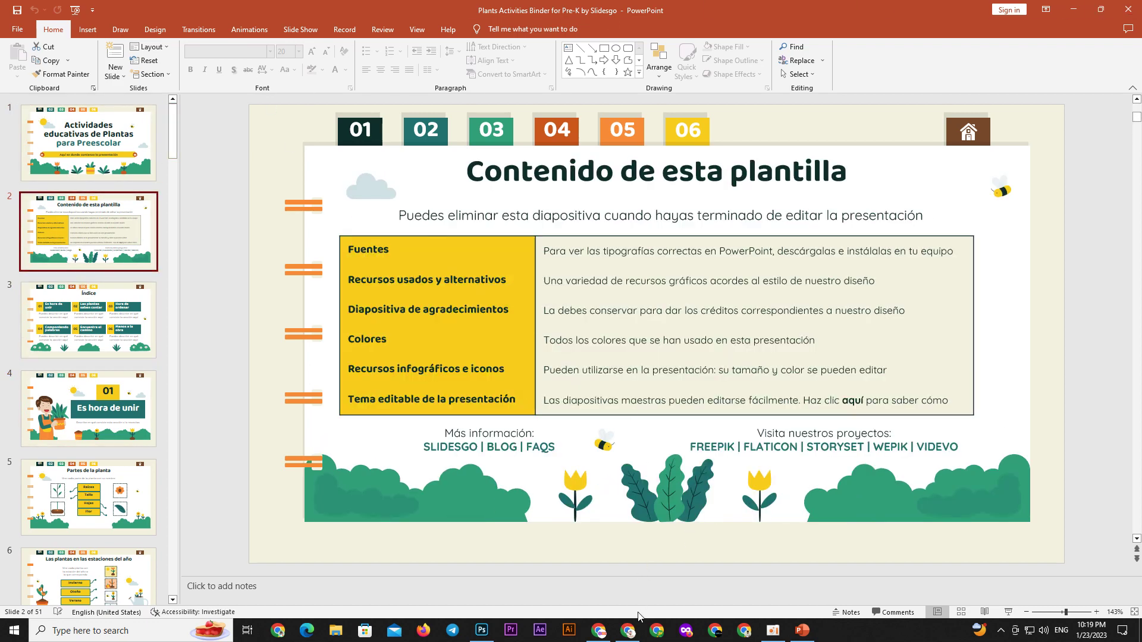
pyautogui.click(629, 631)
# - Switch to the Google Slides copy, close the about:blank tab, and open the New order bookmark
pyautogui.click(357, 10)
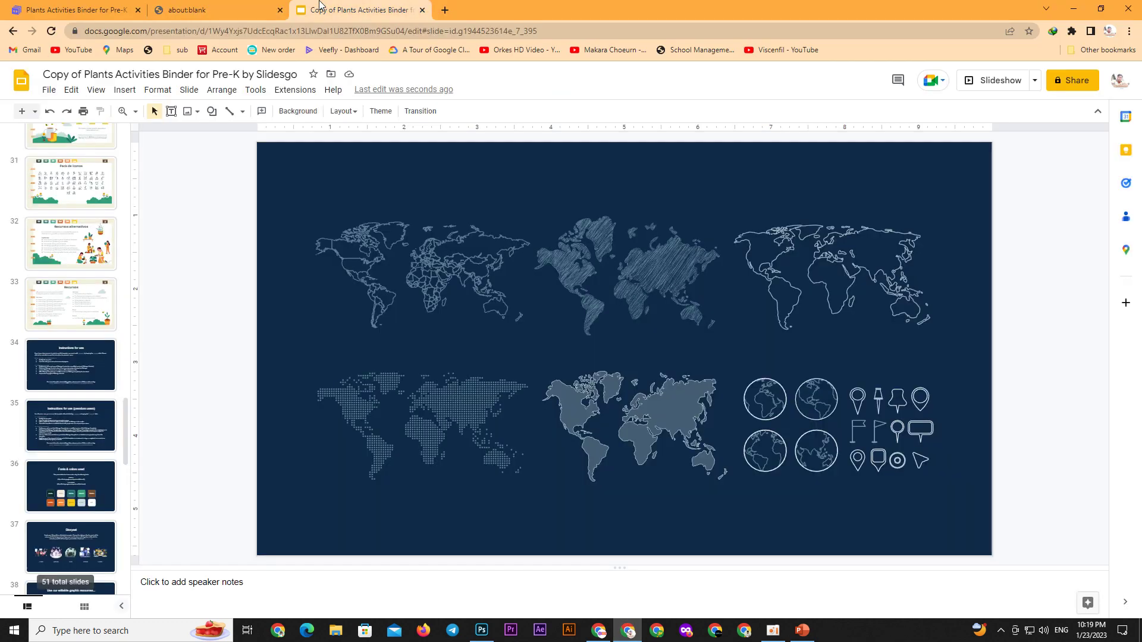
pyautogui.click(280, 10)
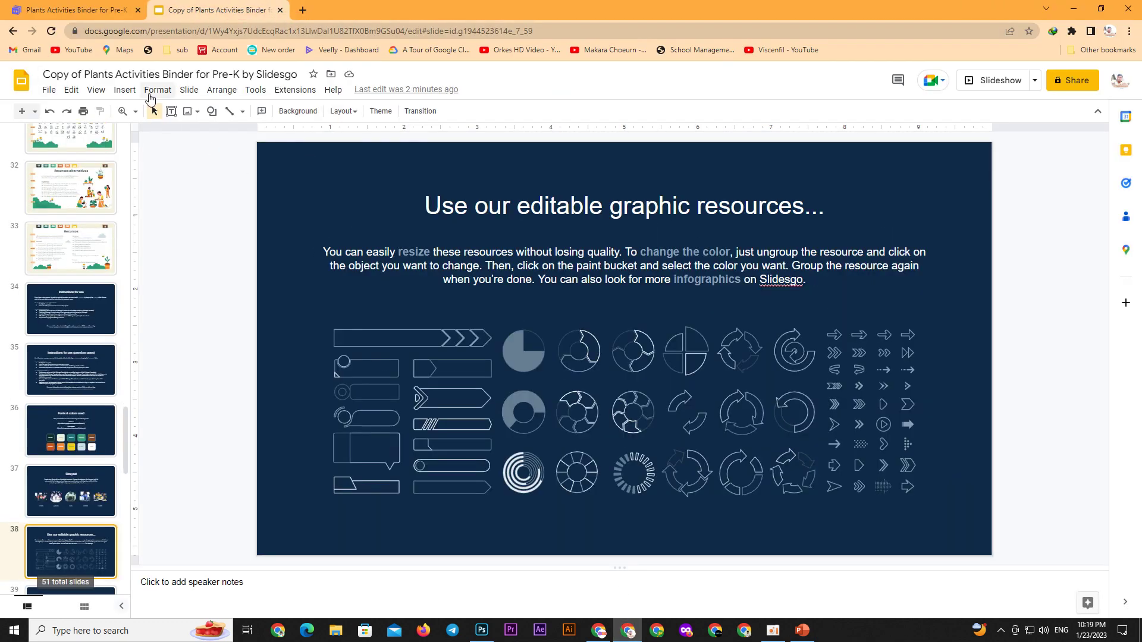
pyautogui.click(275, 52)
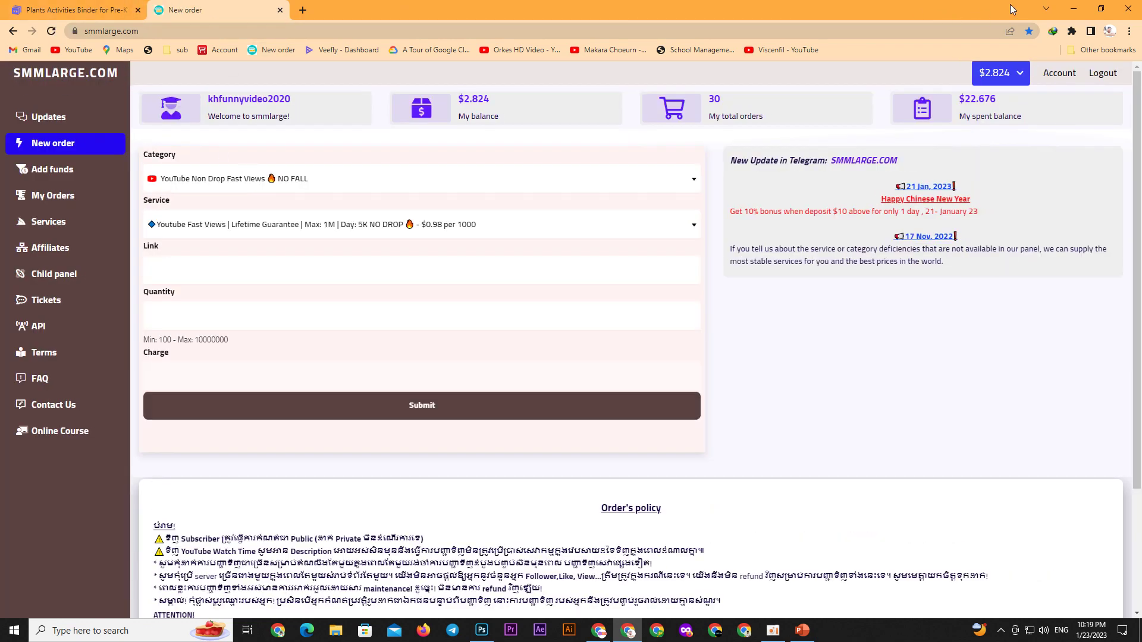
# - Return to the Slidesgo tab, dismiss the popup, go back, and close the smmlarge tab
pyautogui.click(108, 9)
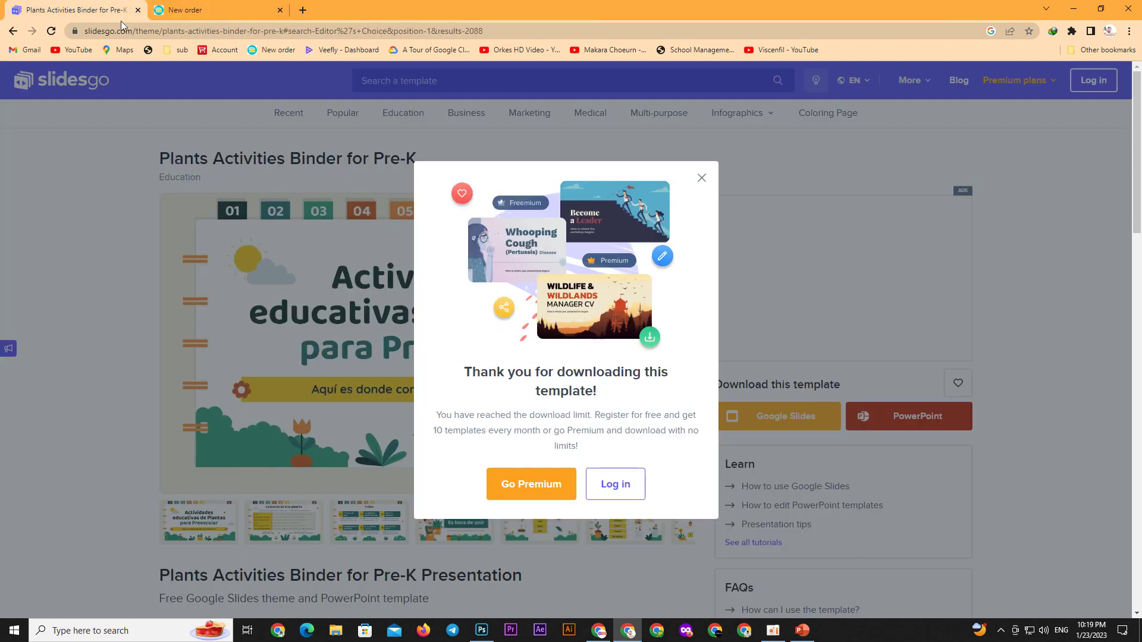
pyautogui.click(702, 178)
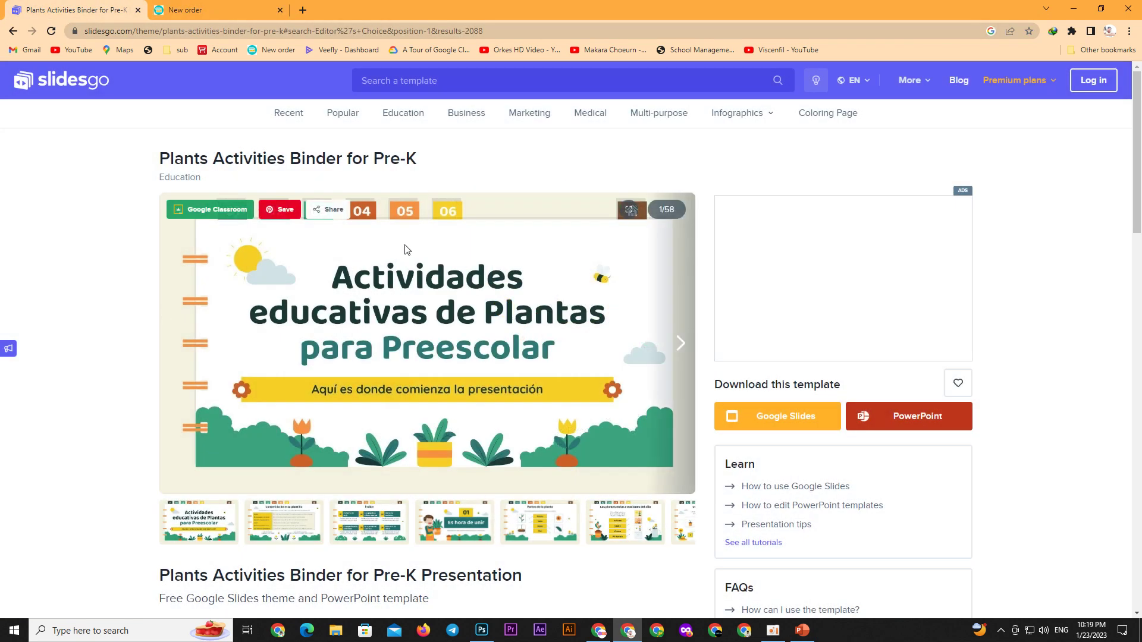
pyautogui.click(11, 32)
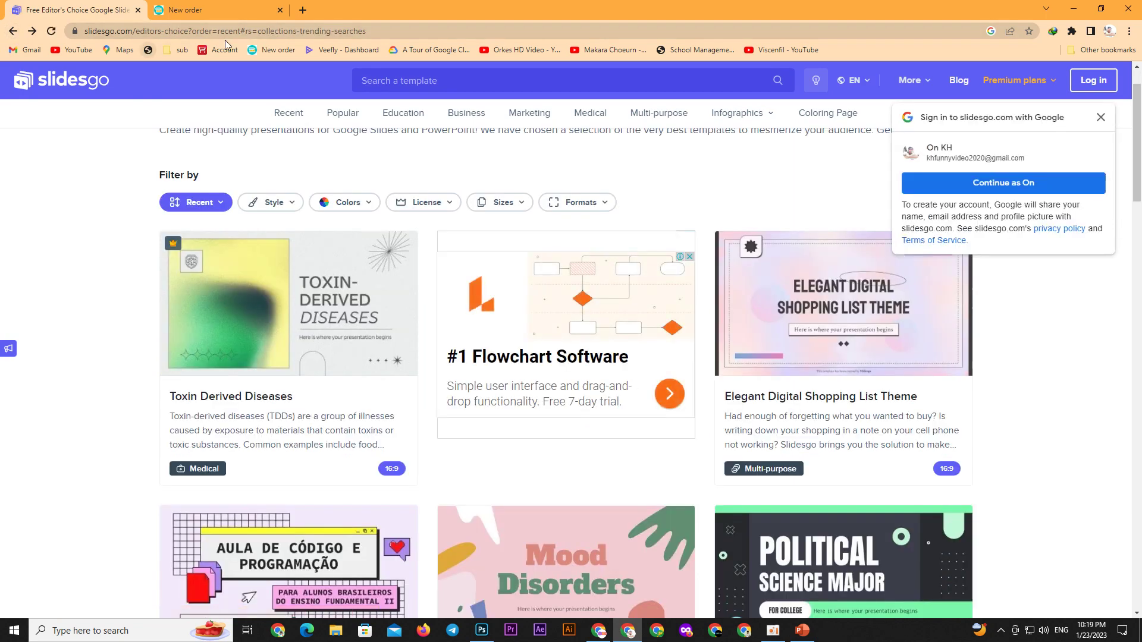
pyautogui.click(280, 11)
pyautogui.moveTo(844, 562)
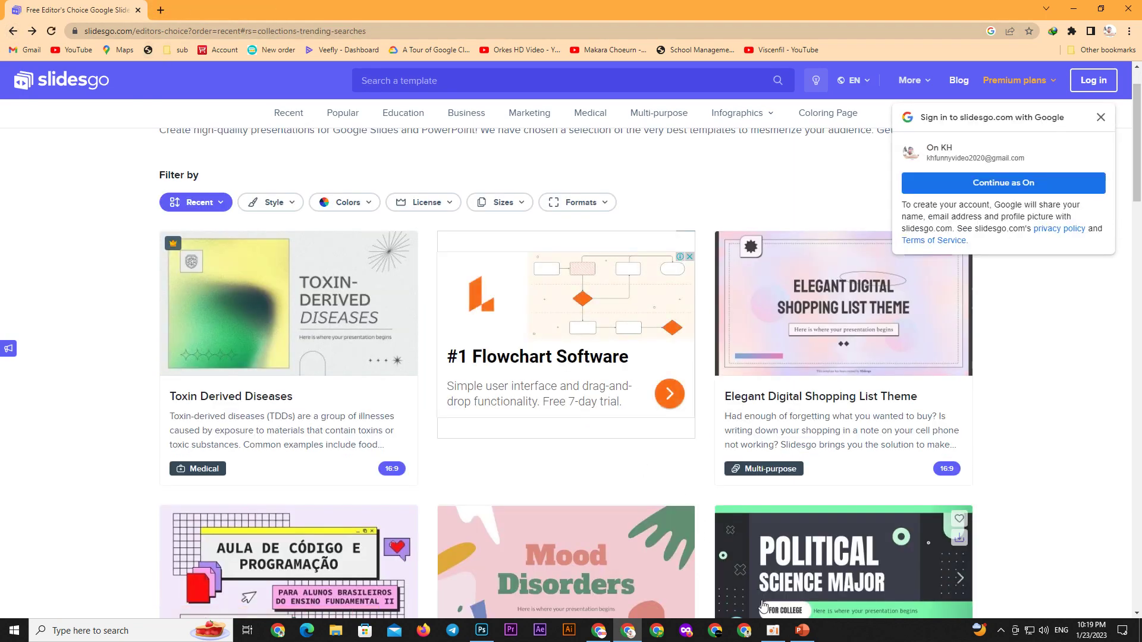
# - Search Slidesgo for math templates and open Math Mystery Escape Room for Pre-K
pyautogui.scroll(1, 339, 264)
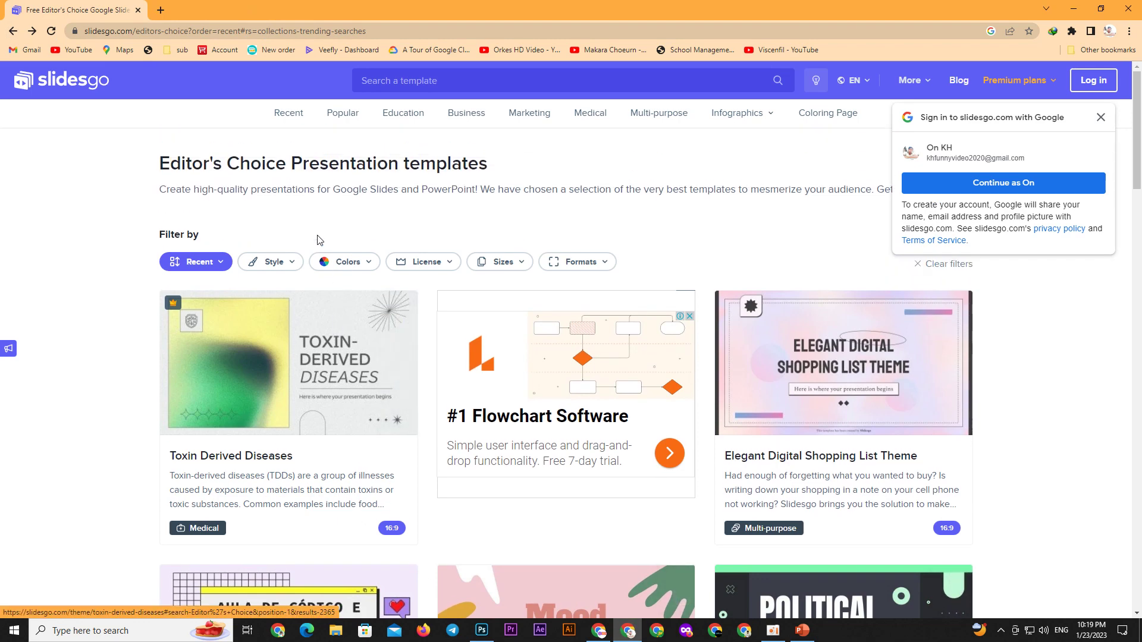
pyautogui.click(418, 86)
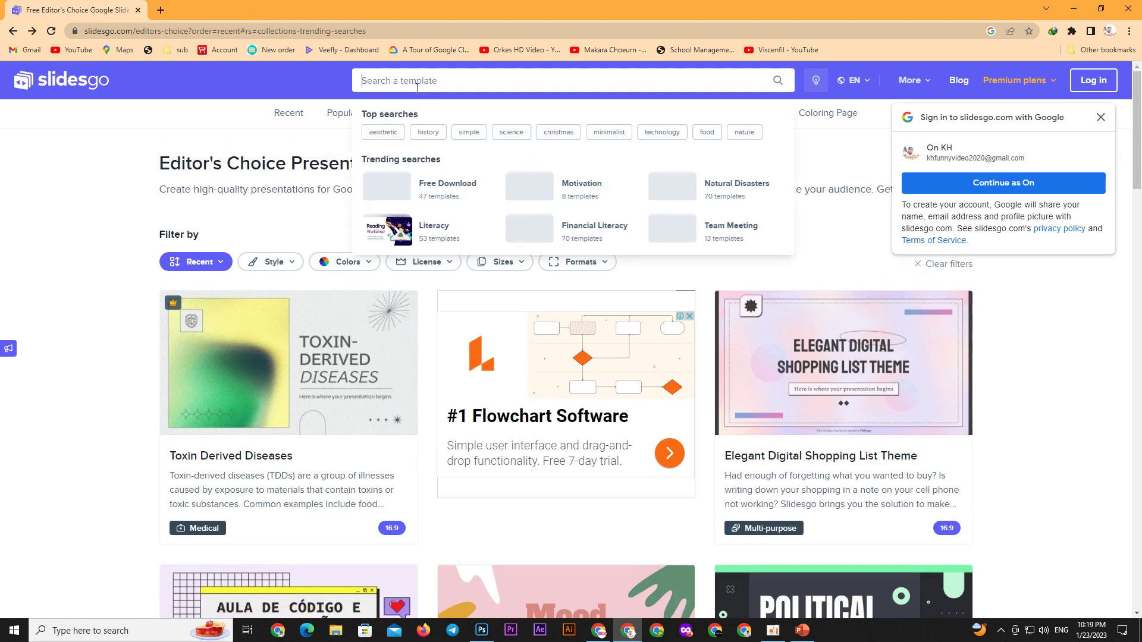
pyautogui.write('mathe')
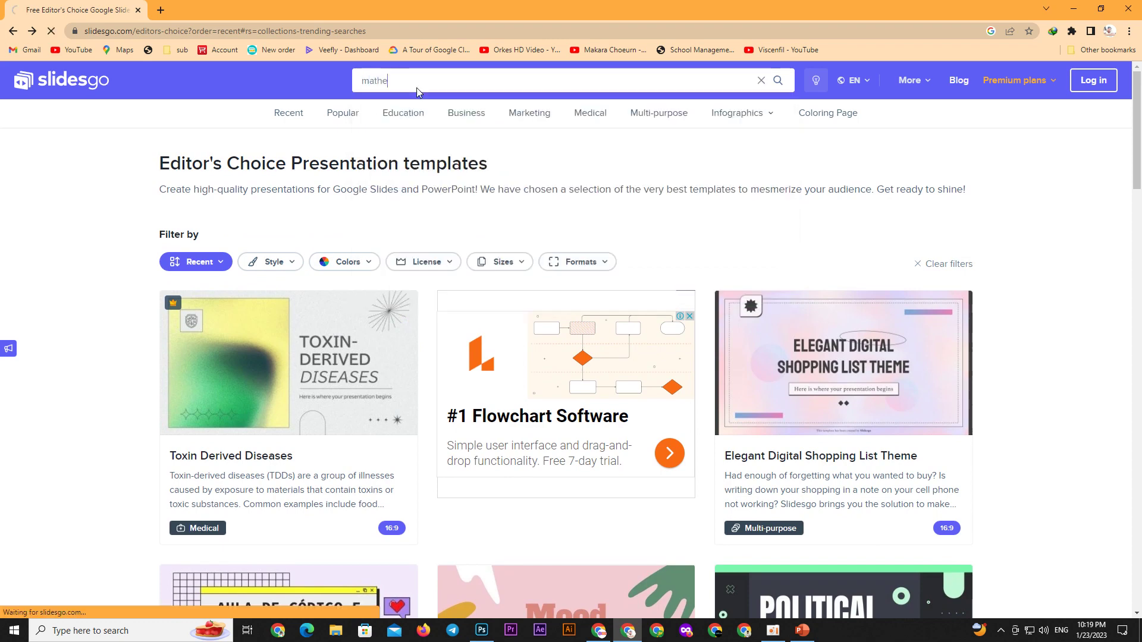
pyautogui.press('Return')
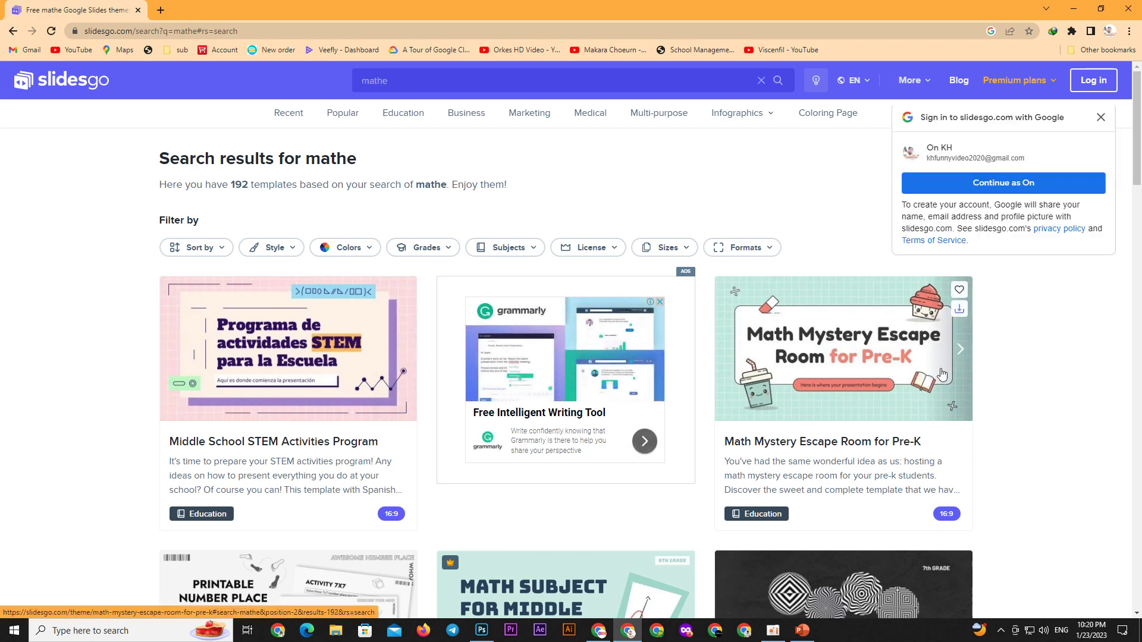
pyautogui.click(844, 373)
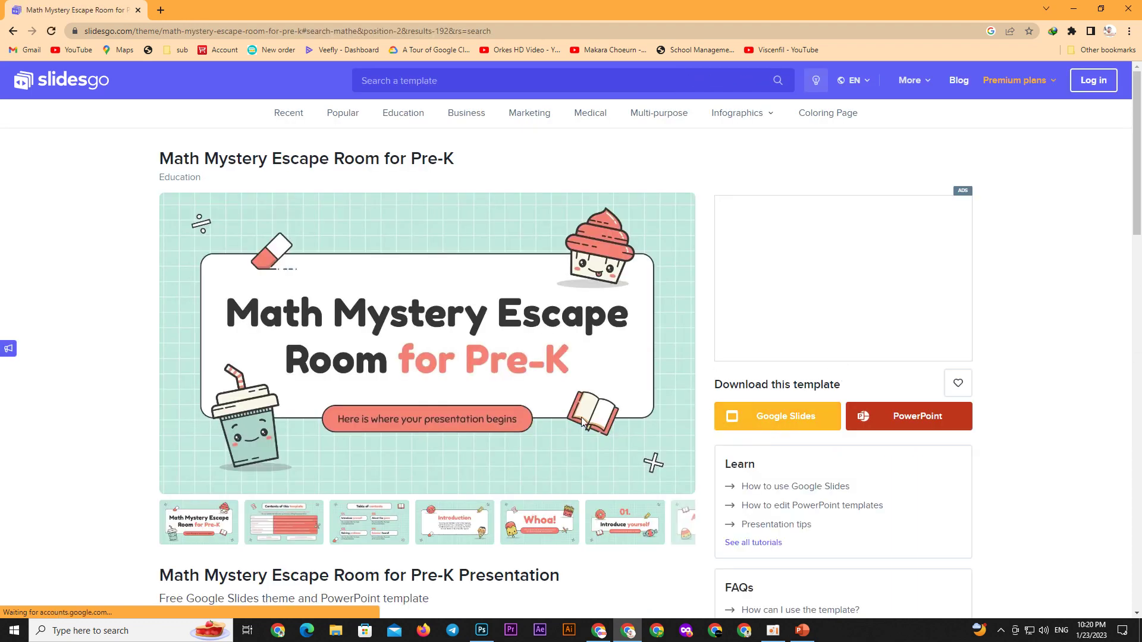
# - Sign in to Slidesgo with a Google account to get past the download limit
pyautogui.click(770, 423)
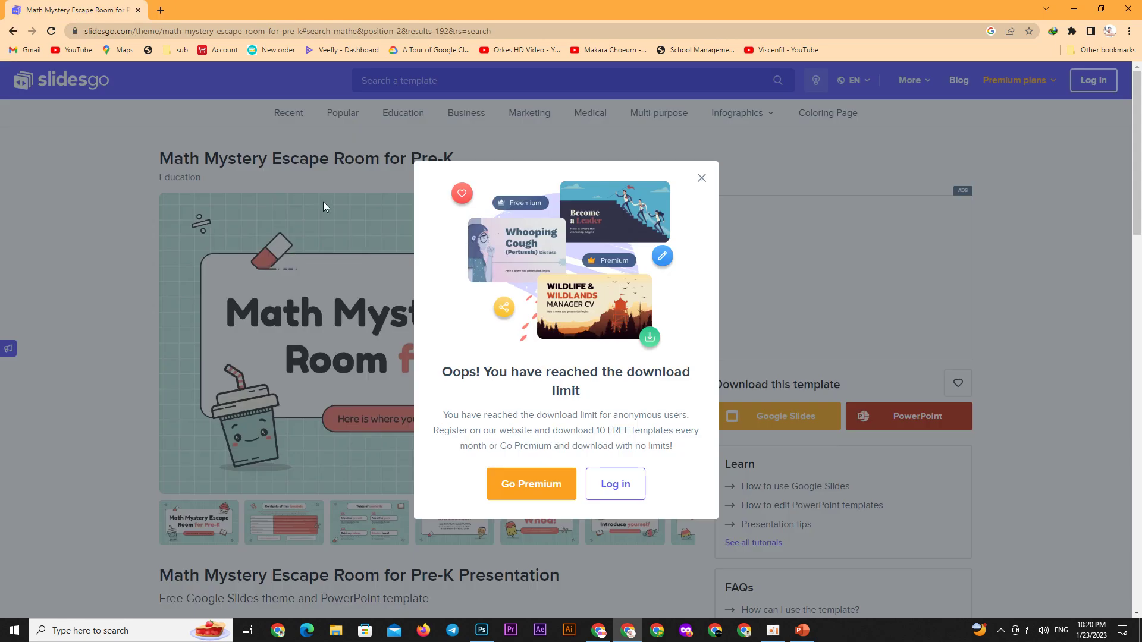
pyautogui.click(702, 178)
pyautogui.click(771, 423)
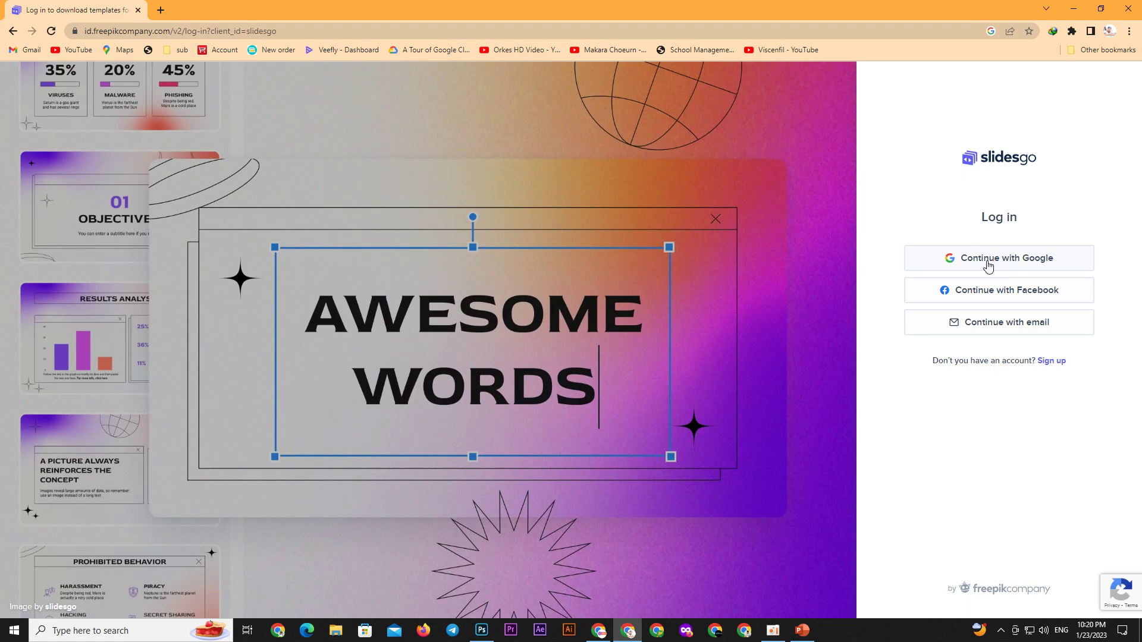
pyautogui.click(987, 261)
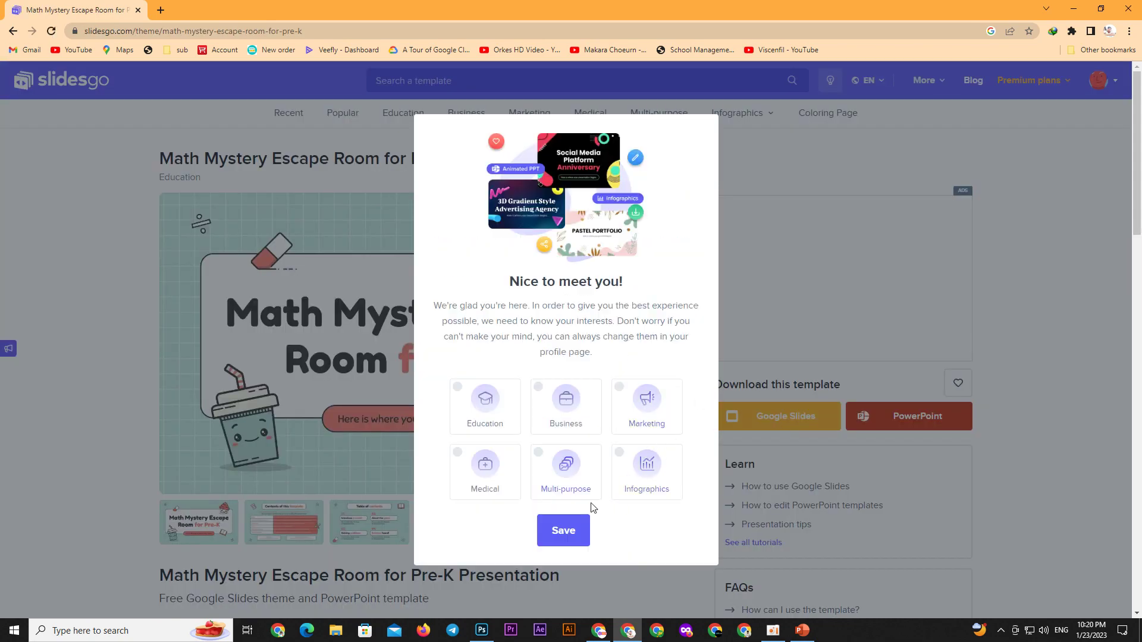
# - Save Education as the area of interest and request the Google Slides copy again
pyautogui.click(490, 423)
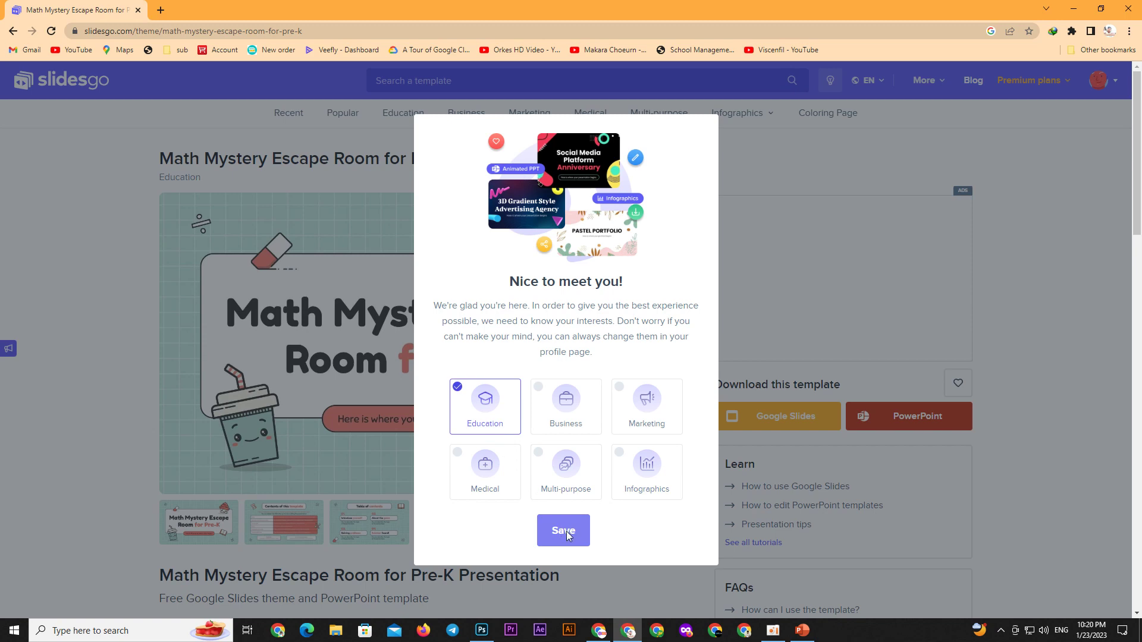
pyautogui.click(567, 530)
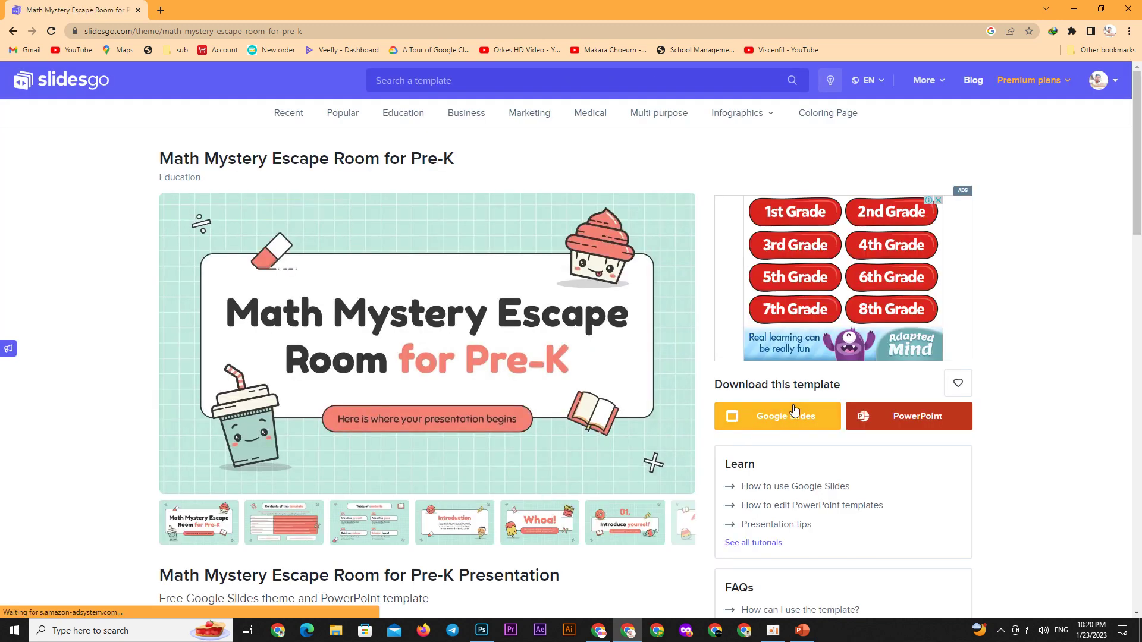
pyautogui.click(795, 413)
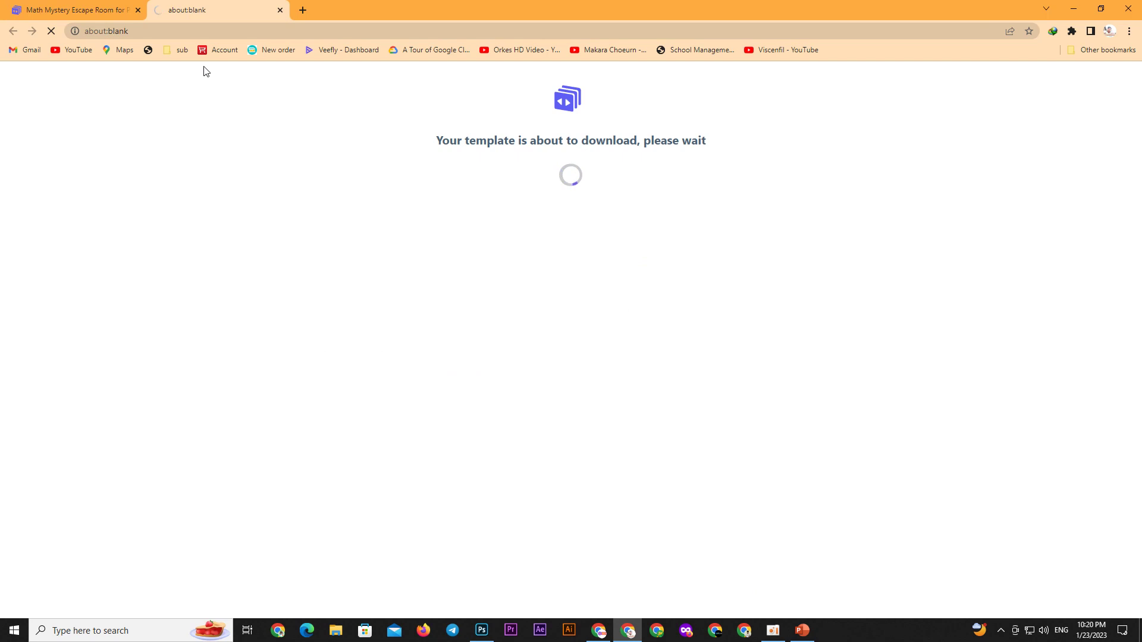
# - Make the Google Slides copy of Math Mystery Escape Room, then click into its title text
pyautogui.click(409, 286)
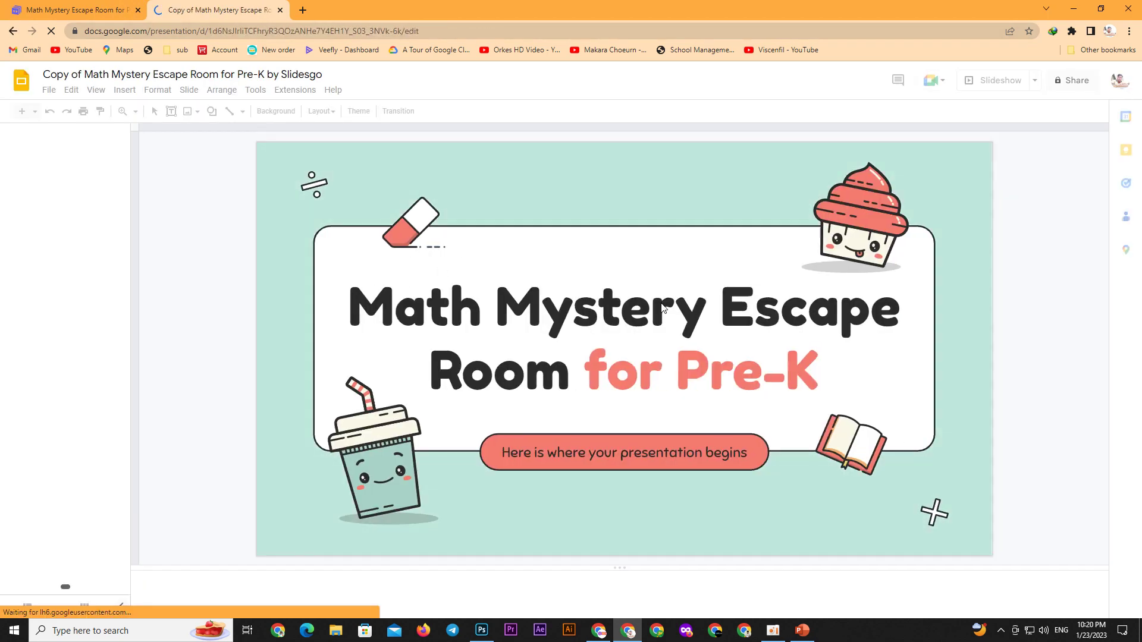
pyautogui.click(543, 310)
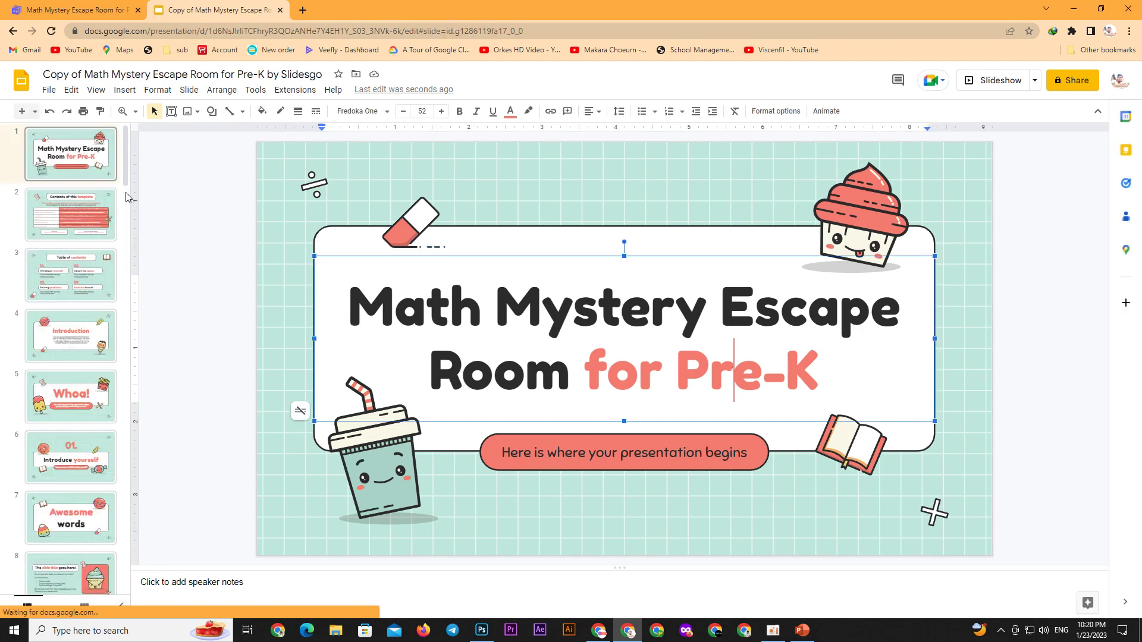
# - View slides 2–7, from Contents of this template to Awesome words
pyautogui.click(103, 215)
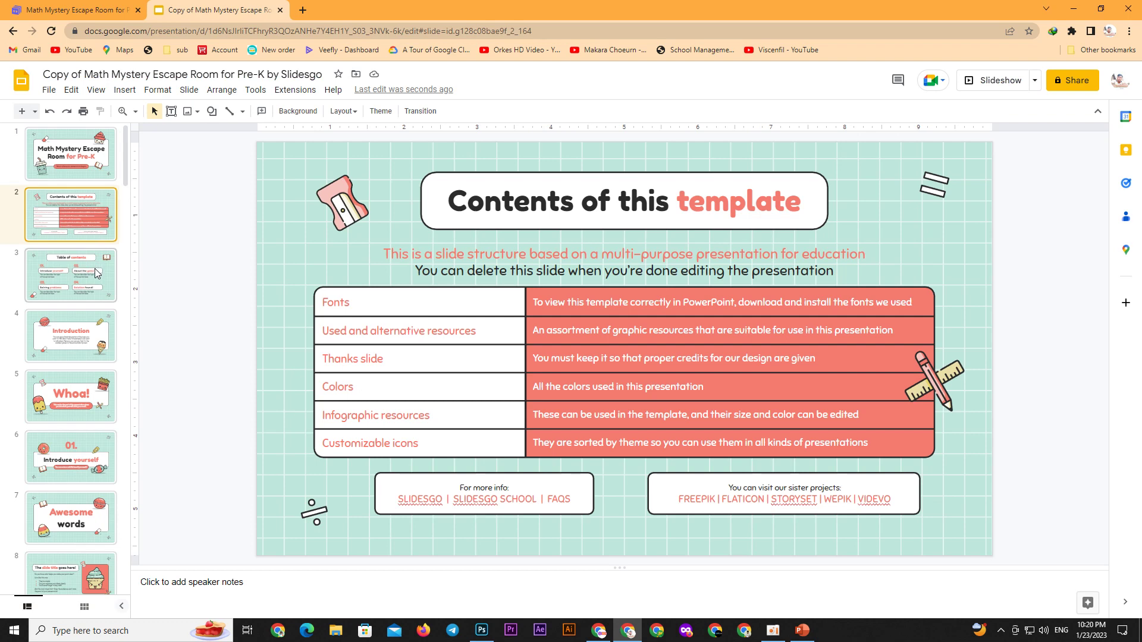
pyautogui.click(97, 278)
pyautogui.click(85, 348)
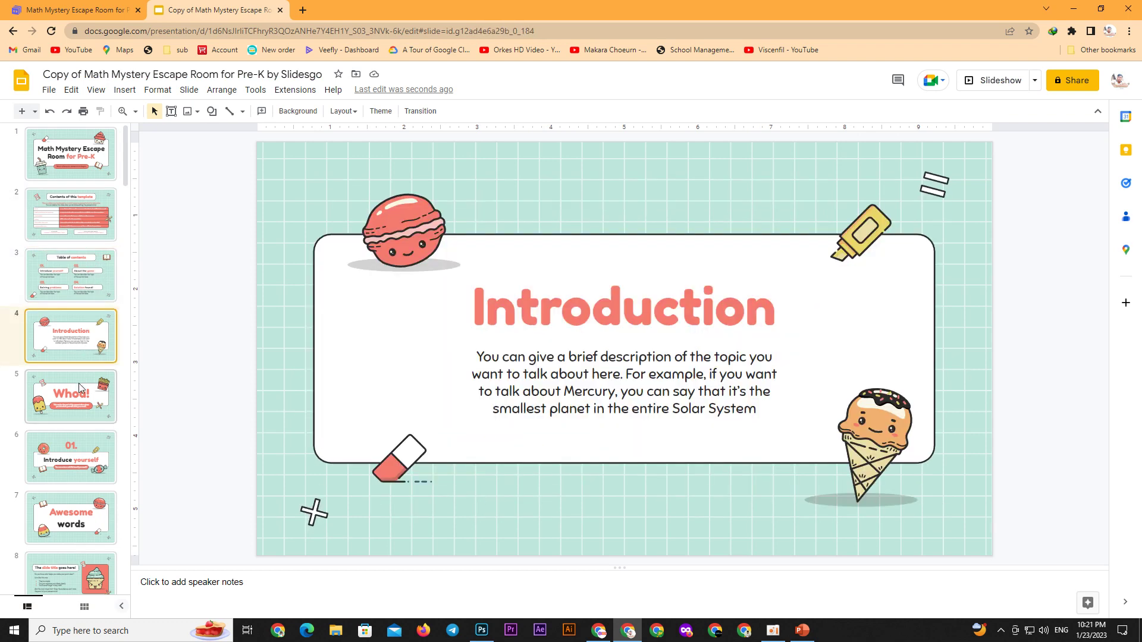
pyautogui.click(80, 387)
pyautogui.click(77, 443)
pyautogui.click(76, 523)
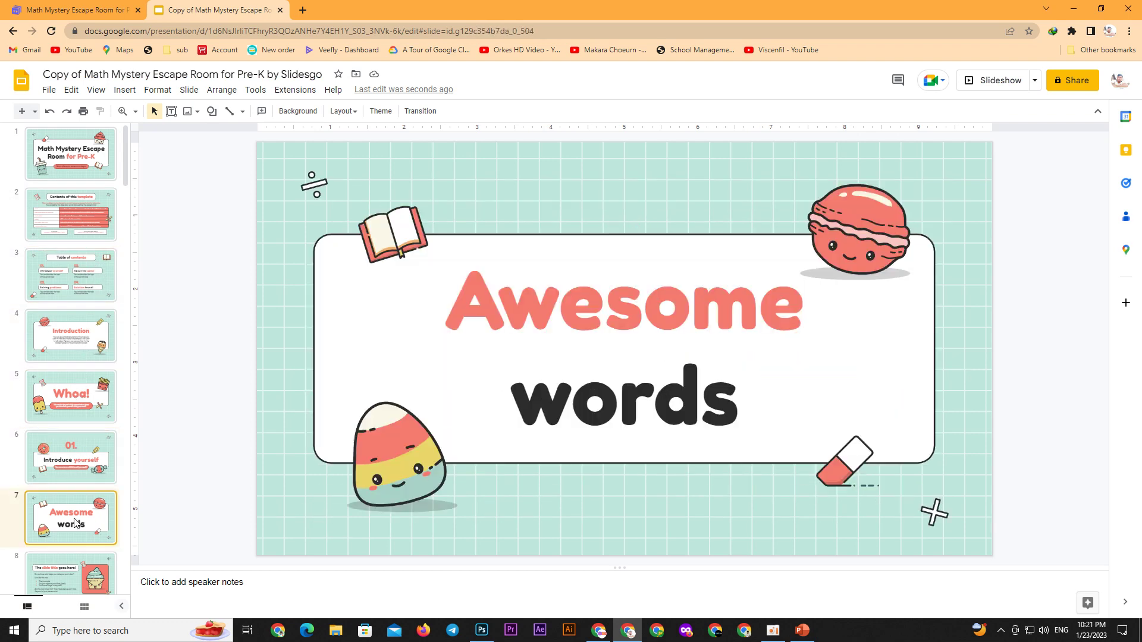
pyautogui.scroll(-4, 54, 446)
# - View slides 8–11, ending on 'A picture is worth a thousand words'
pyautogui.click(67, 370)
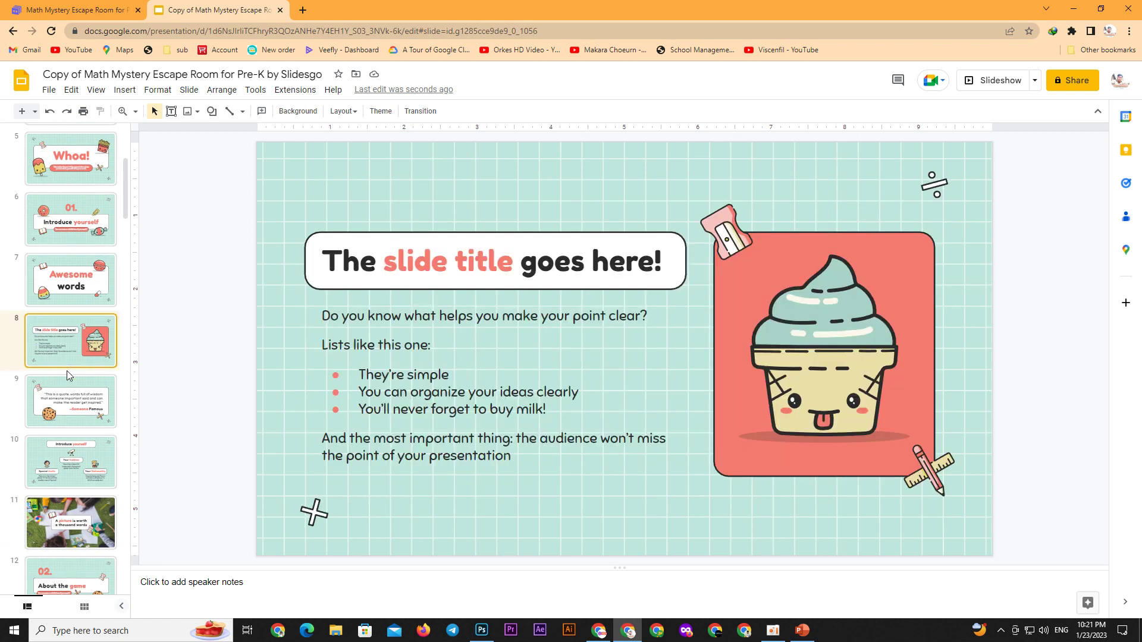
pyautogui.click(67, 378)
pyautogui.click(84, 473)
pyautogui.click(86, 506)
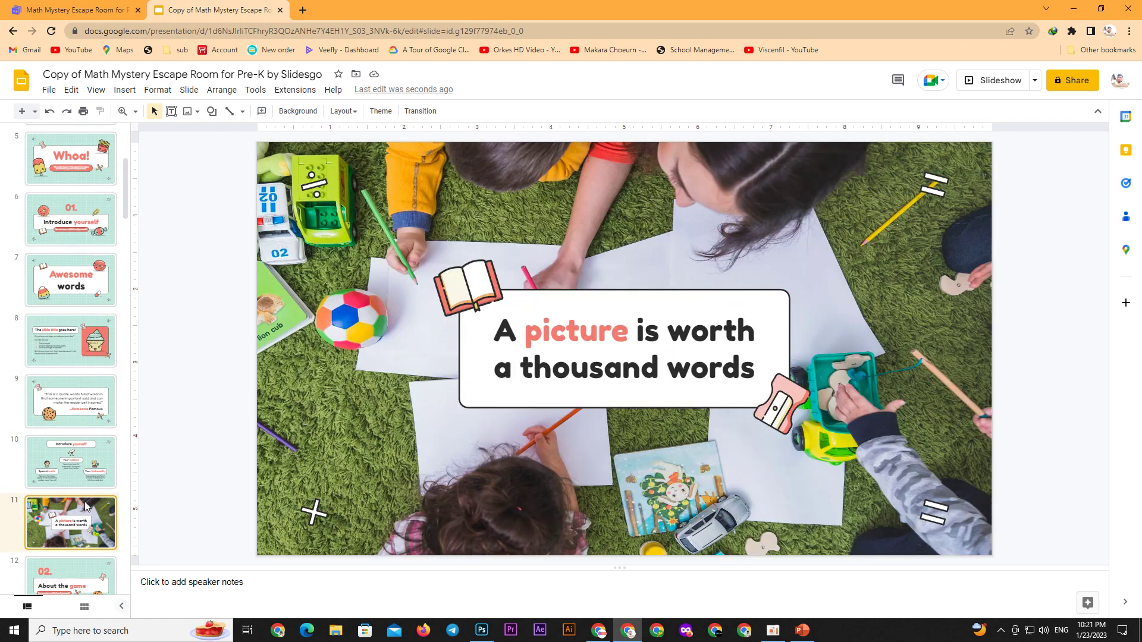
pyautogui.scroll(-3, 86, 505)
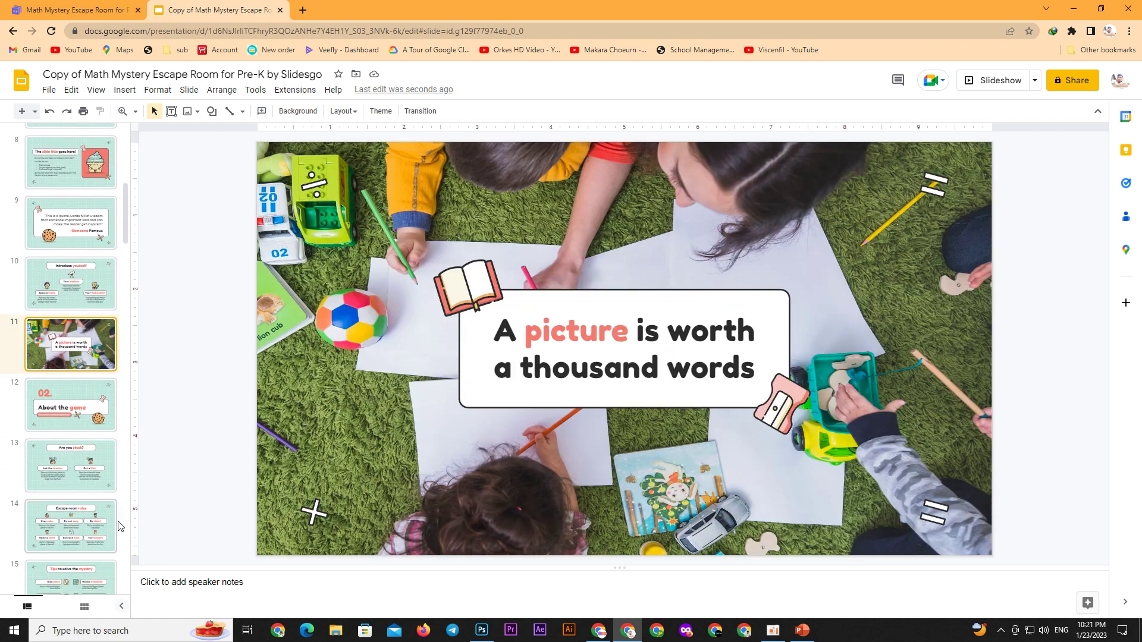
pyautogui.scroll(-3, 90, 536)
# - View slides 12–17, from About the game to the 150,000 figure slide
pyautogui.click(74, 229)
pyautogui.click(82, 310)
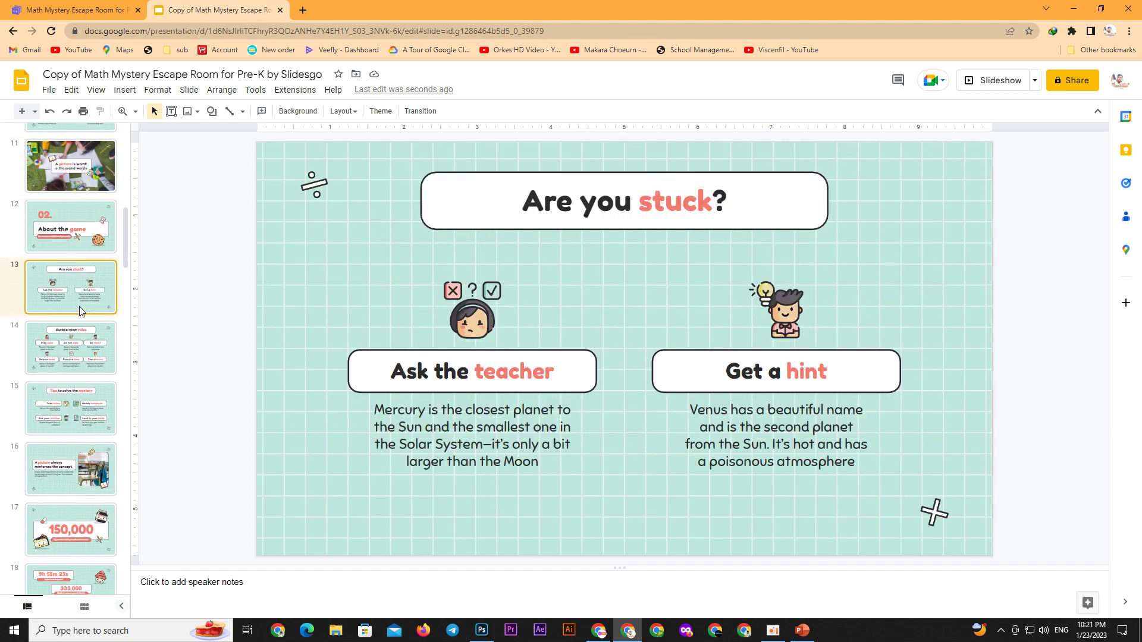
pyautogui.click(79, 351)
pyautogui.click(76, 410)
pyautogui.click(80, 470)
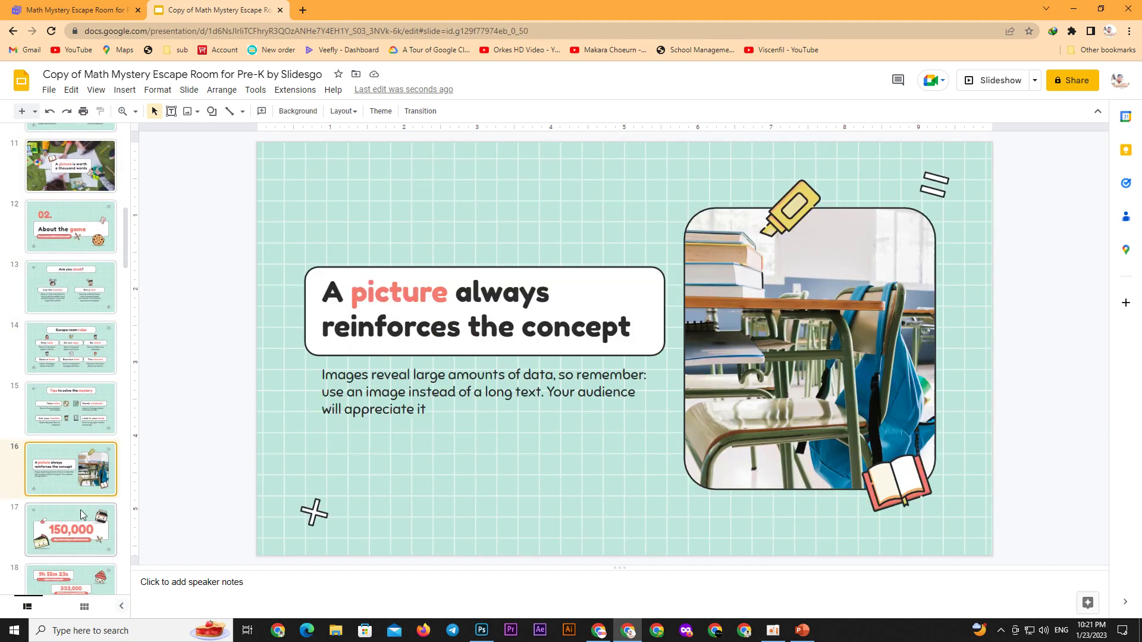
pyautogui.click(77, 517)
pyautogui.scroll(-3, 71, 500)
# - View slides 18 through the Computer mockup and This is a map, ending on Our team
pyautogui.click(76, 410)
pyautogui.click(77, 466)
pyautogui.click(87, 527)
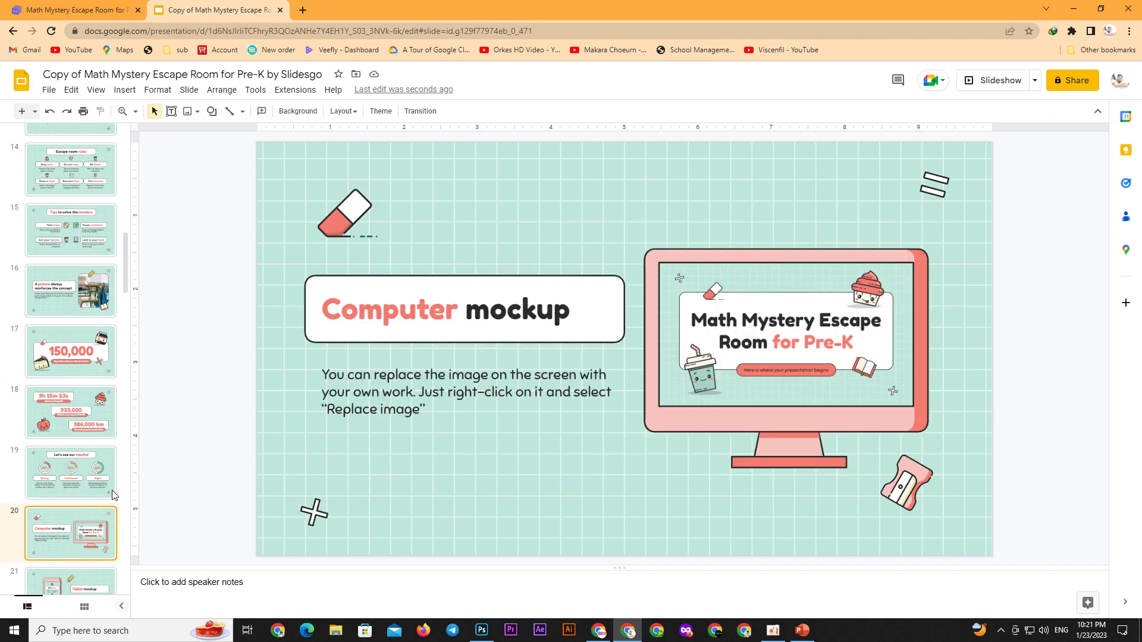
pyautogui.scroll(-5, 83, 524)
pyautogui.click(64, 409)
pyautogui.click(81, 480)
pyautogui.scroll(-2, 60, 291)
pyautogui.click(58, 288)
# - Select and place the caret in the team member names and the 'Our team' title
pyautogui.click(447, 435)
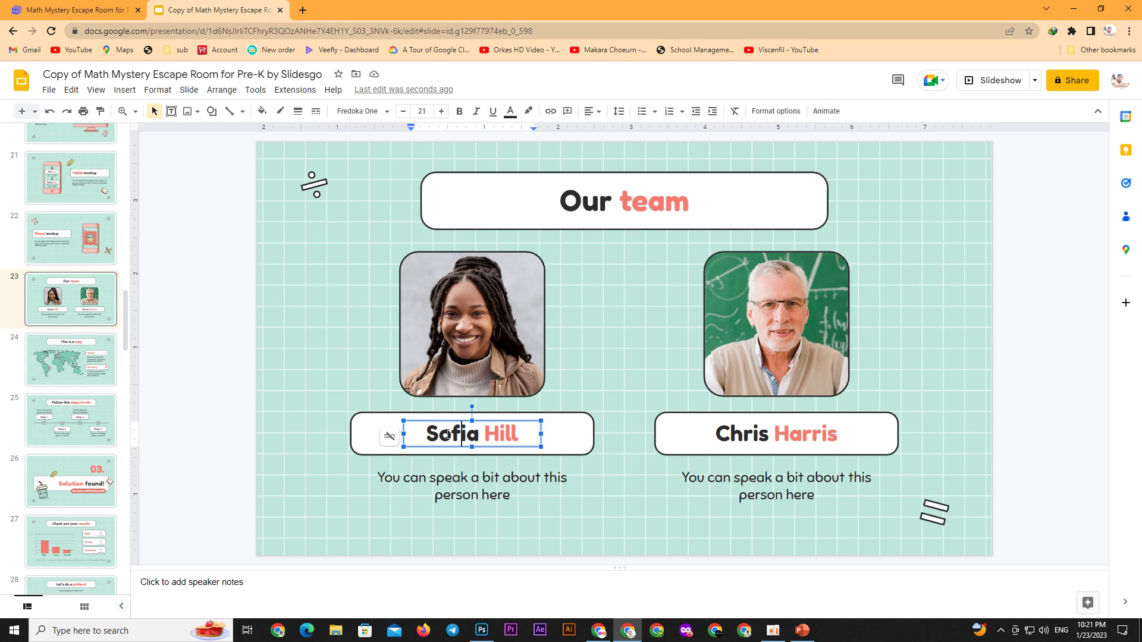
pyautogui.moveTo(430, 433); pyautogui.dragTo(512, 439)
pyautogui.click(518, 434)
pyautogui.click(709, 432)
pyautogui.click(754, 434)
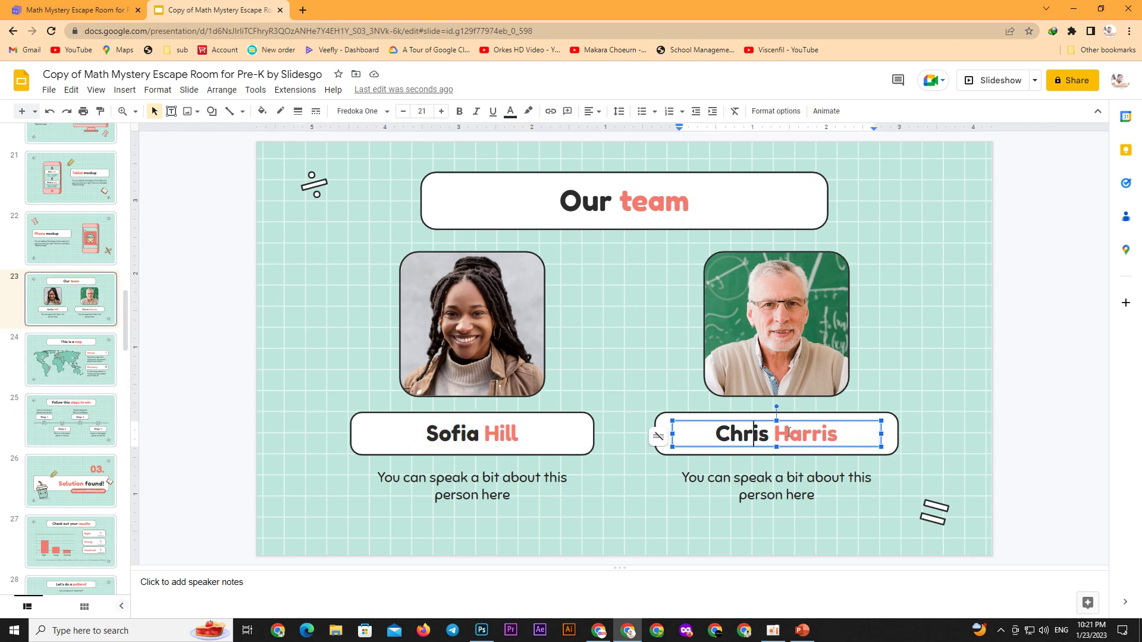
pyautogui.click(629, 199)
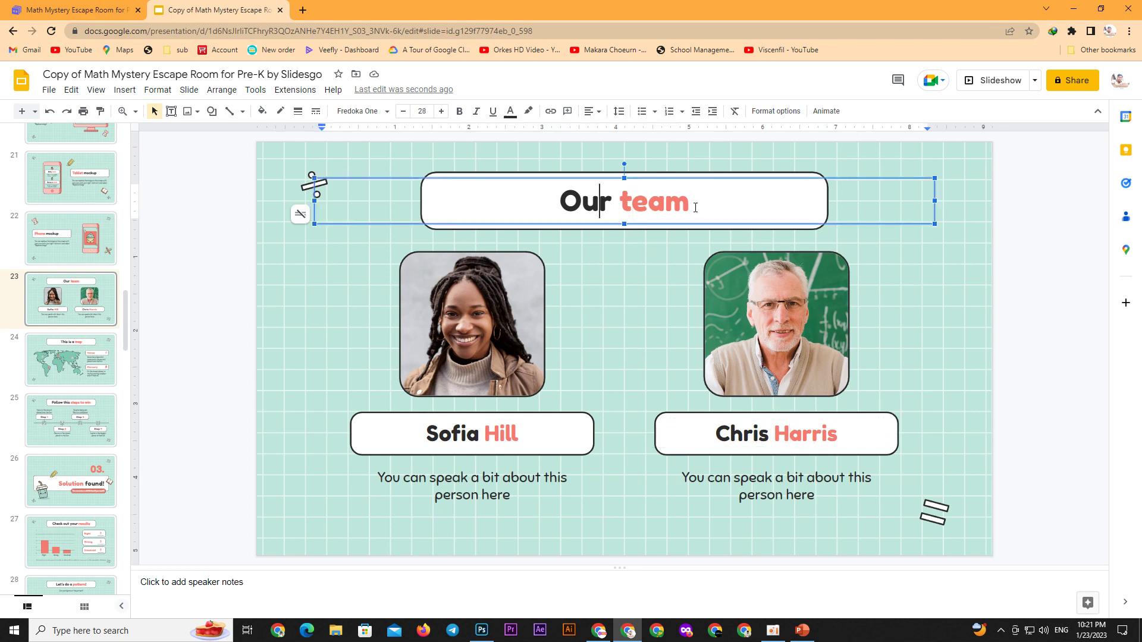
pyautogui.moveTo(697, 206); pyautogui.dragTo(560, 202)
pyautogui.click(600, 202)
# - Go to the Solution found! slide, then the Can you count? slide
pyautogui.click(87, 488)
pyautogui.scroll(-4, 78, 464)
pyautogui.click(73, 427)
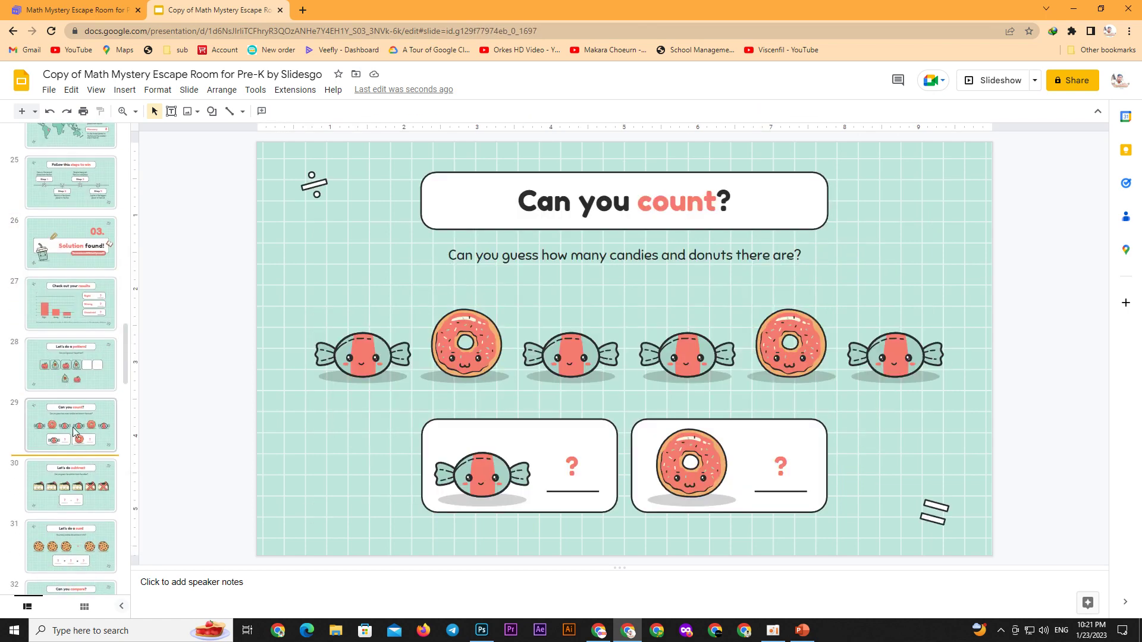
# - View the Let's do a pattern!, Check out your results, Fonts & colors, and graphic resources slides
pyautogui.click(88, 353)
pyautogui.click(86, 320)
pyautogui.scroll(-3, 59, 334)
pyautogui.scroll(-5, 56, 334)
pyautogui.scroll(-4, 52, 334)
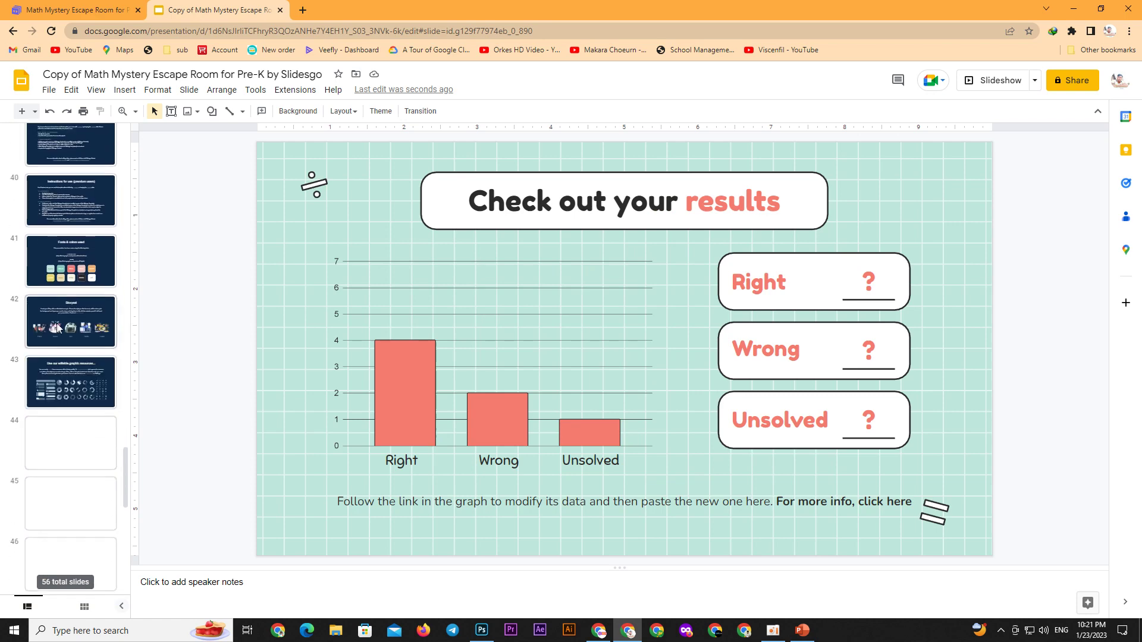
pyautogui.click(66, 251)
pyautogui.click(81, 395)
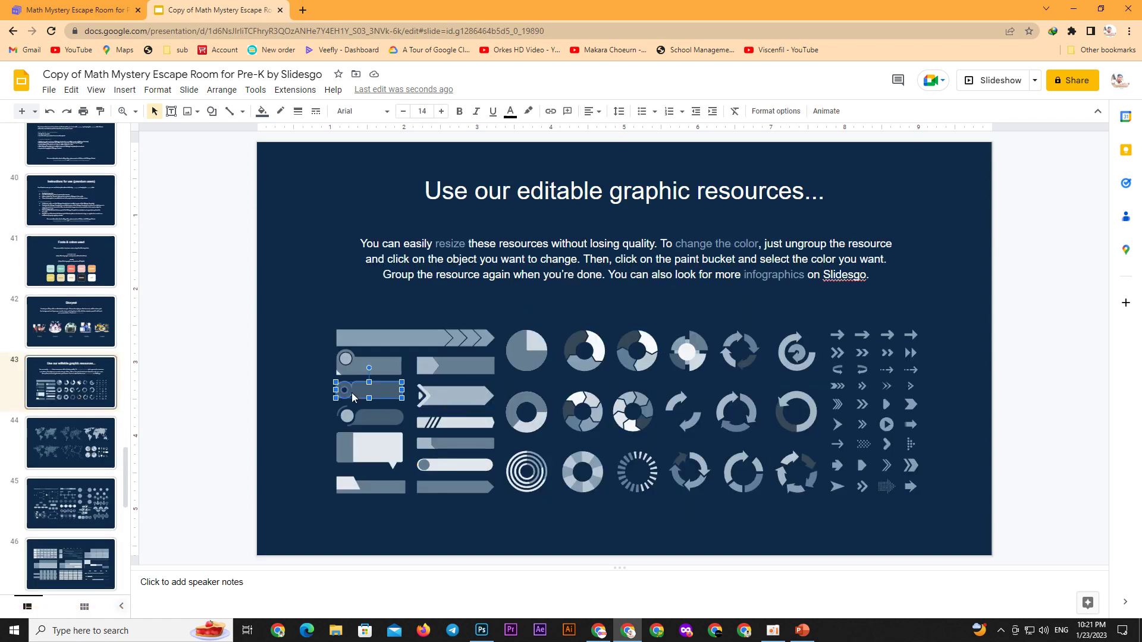
# - Browse the Creative Process and Nature icon slides, selecting and deselecting the fan icon
pyautogui.scroll(-1, 117, 443)
pyautogui.scroll(-5, 108, 428)
pyautogui.scroll(-4, 95, 405)
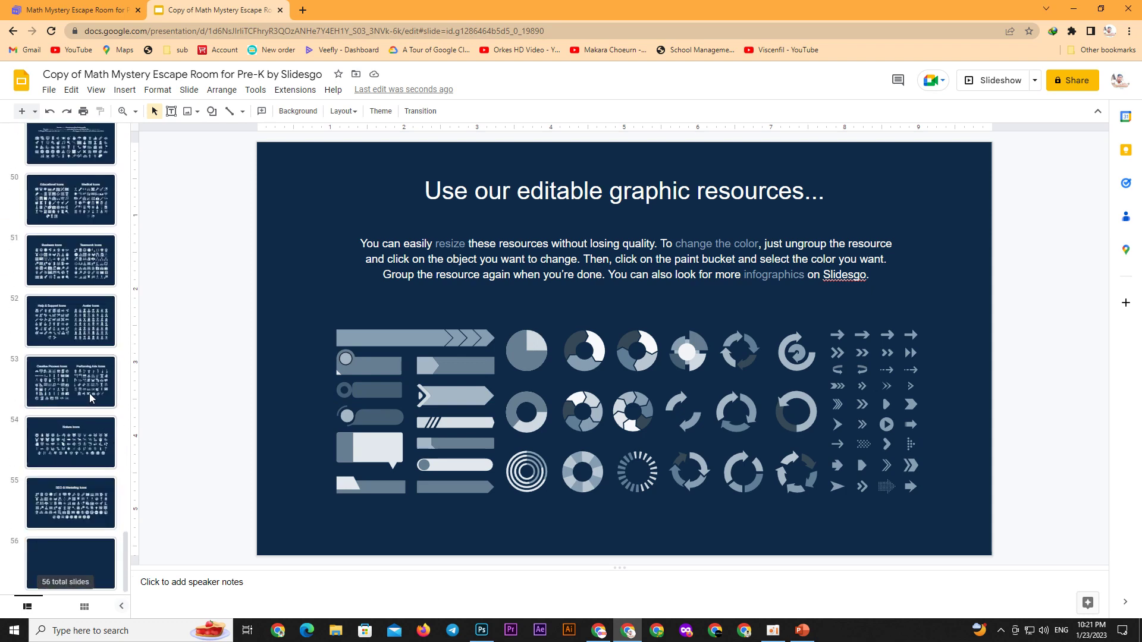
pyautogui.click(89, 393)
pyautogui.click(87, 444)
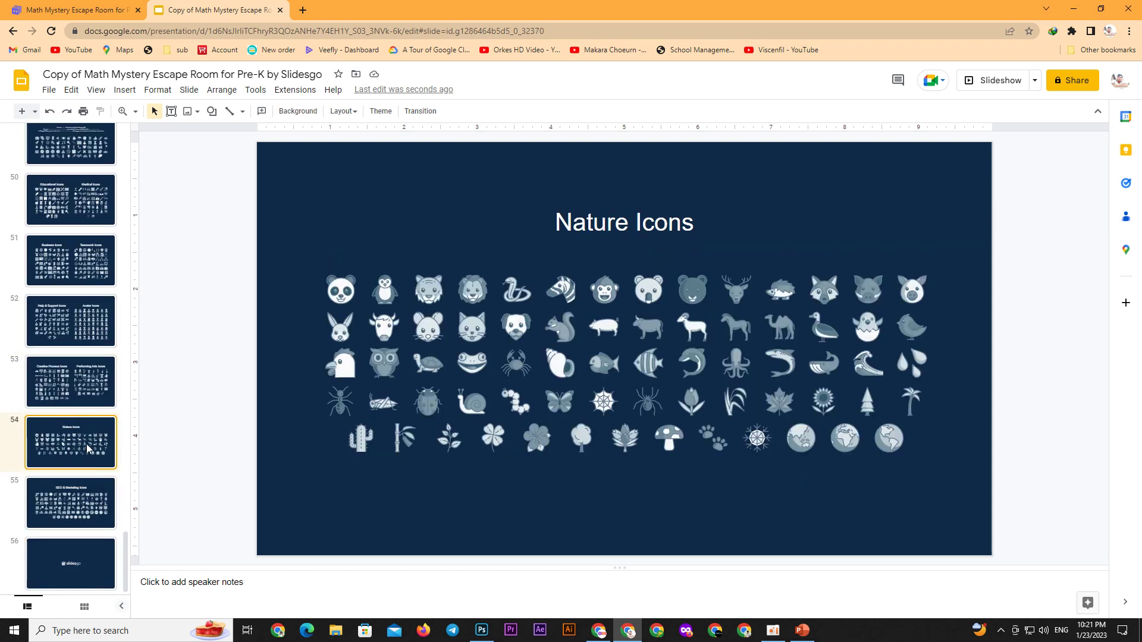
pyautogui.click(82, 394)
pyautogui.click(332, 269)
pyautogui.click(280, 222)
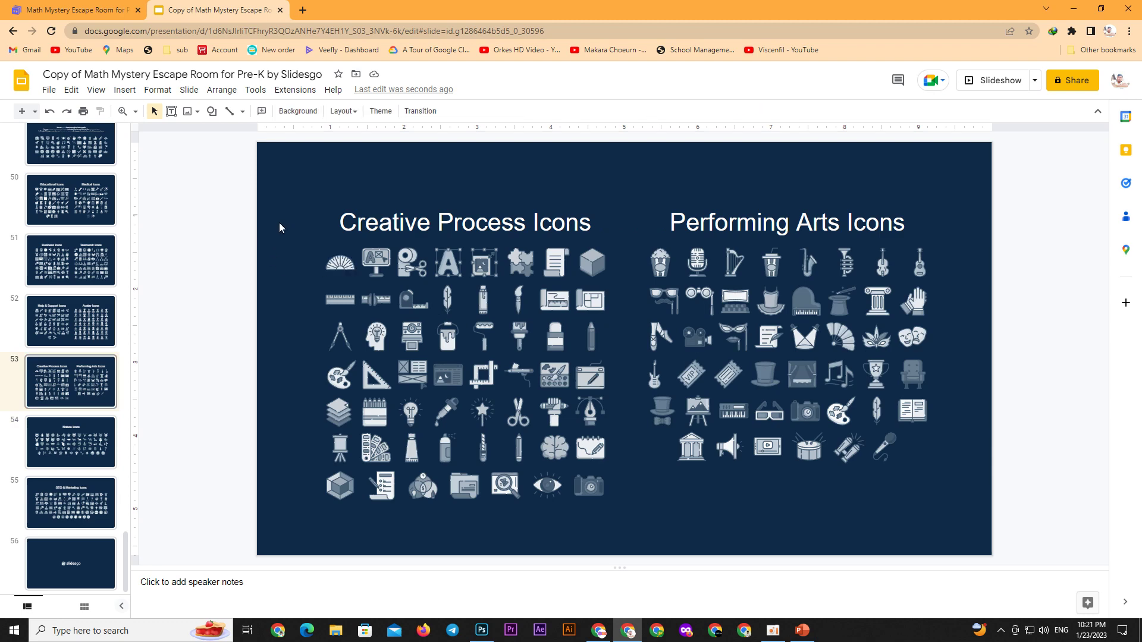
# - View the final Slidesgo logo and SEO & Marketing Icons slides, then return to the Slidesgo page
pyautogui.click(82, 556)
pyautogui.click(82, 489)
pyautogui.scroll(1, 72, 416)
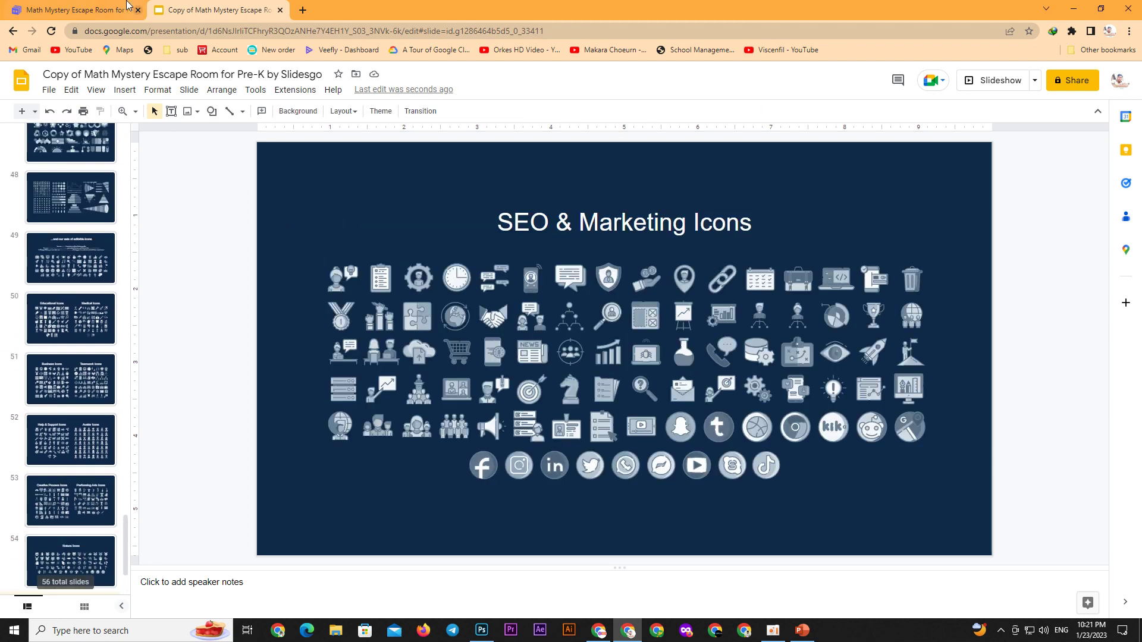
pyautogui.click(71, 10)
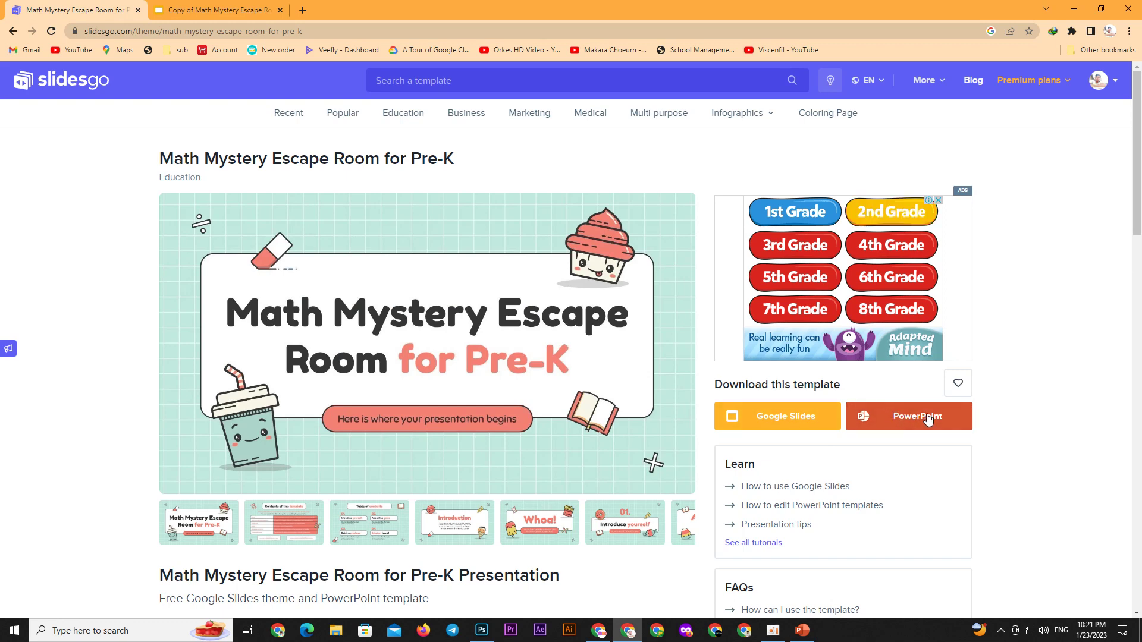